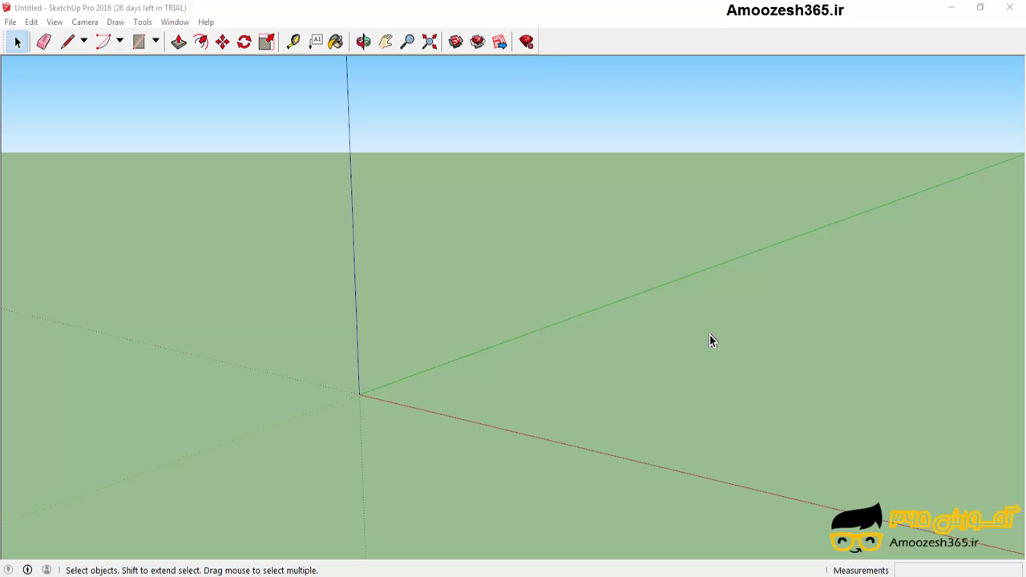
Step: Open the Tools menu to reach the 3D Text command in an empty model
{"action": "left_click", "coordinate": [143, 22]}
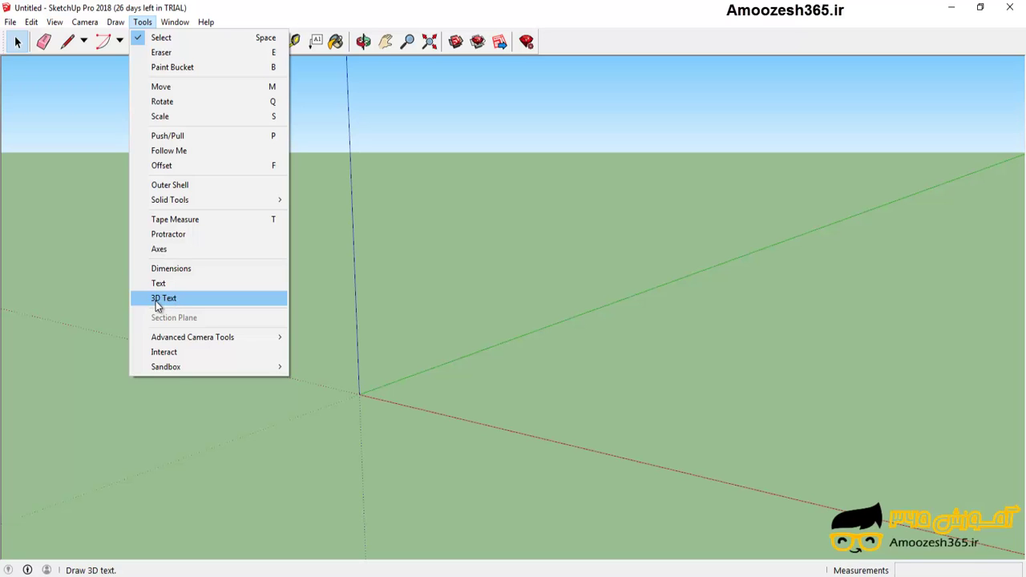
Step: Open the Place 3D Text dialog, showing Tahoma Regular, 0.25m height and 0.03m extrusion
{"action": "left_click", "coordinate": [158, 299]}
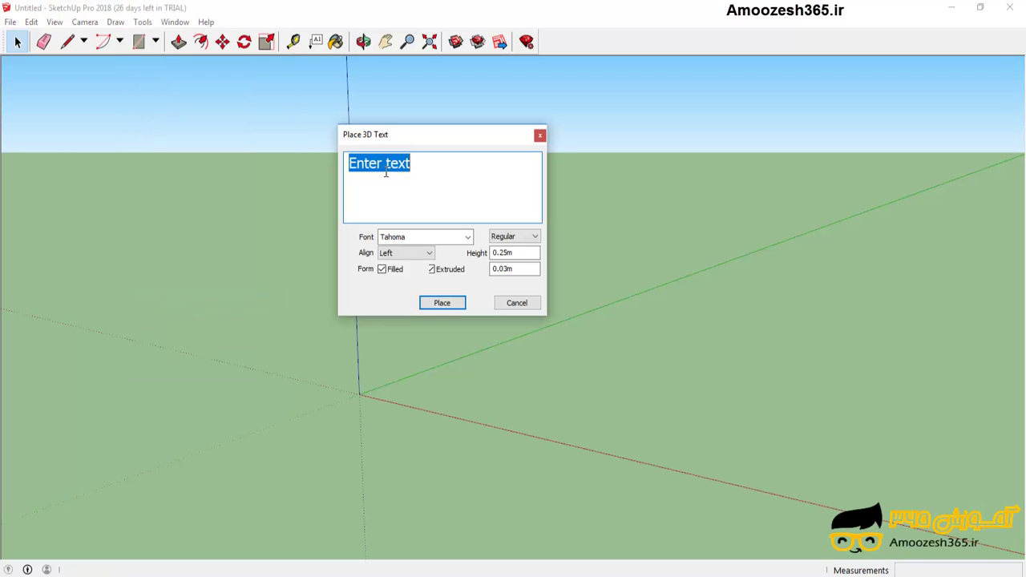
{"action": "left_click_drag", "start_coordinate": [334, 123], "coordinate": [548, 321]}
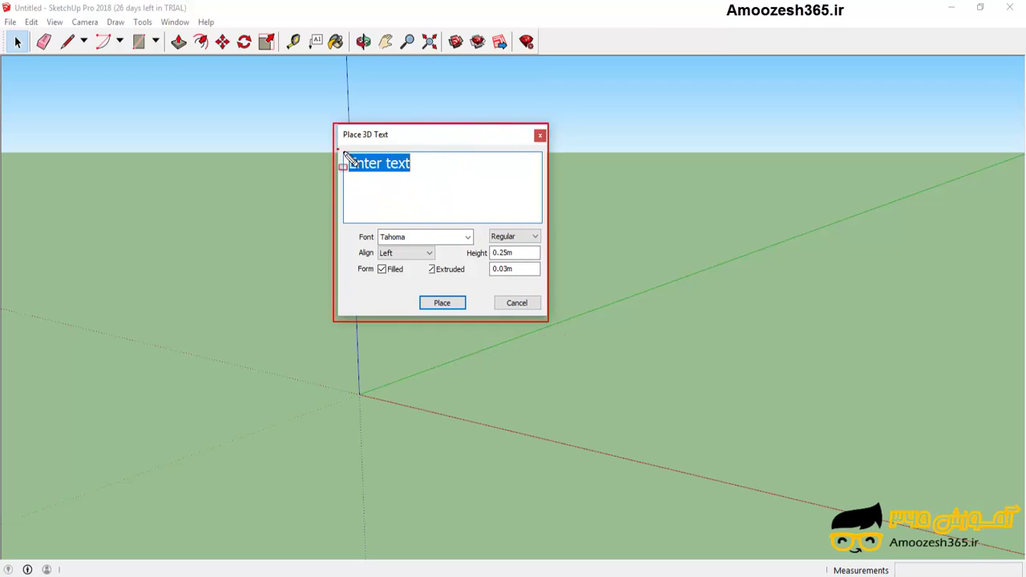
{"action": "left_click_drag", "start_coordinate": [344, 154], "coordinate": [545, 230]}
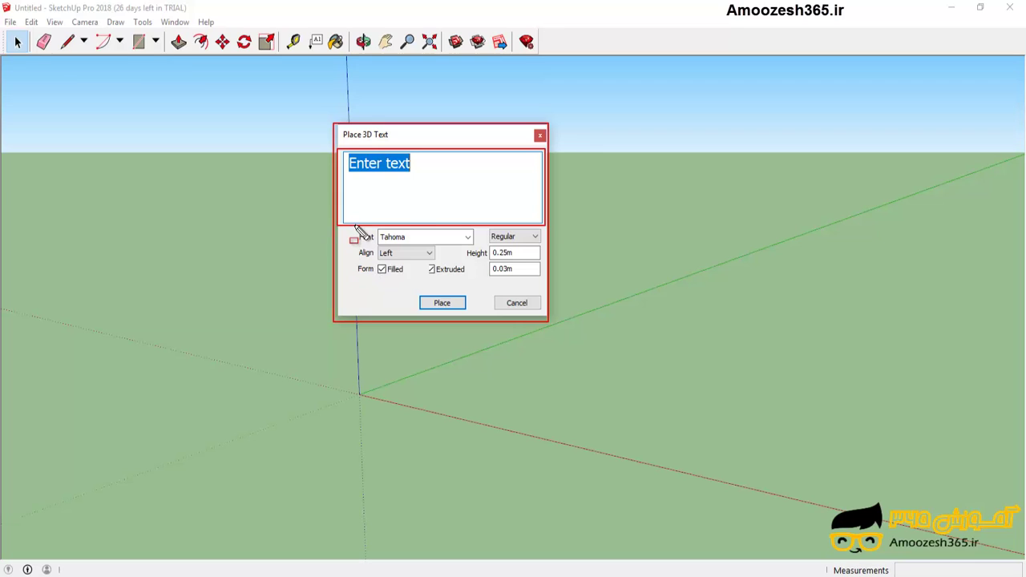
{"action": "left_click_drag", "start_coordinate": [355, 227], "coordinate": [475, 249]}
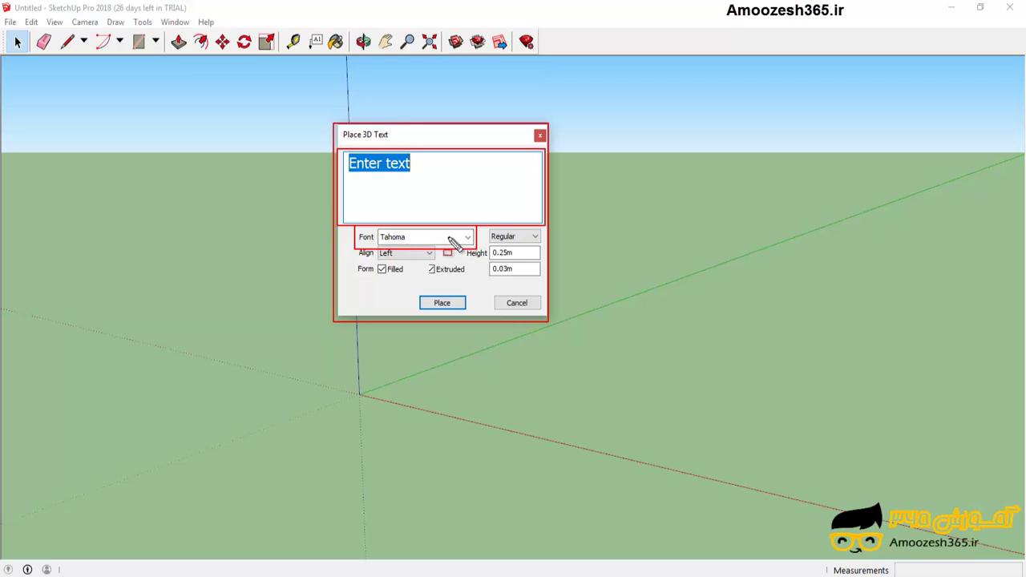
{"action": "left_click_drag", "start_coordinate": [485, 228], "coordinate": [543, 248]}
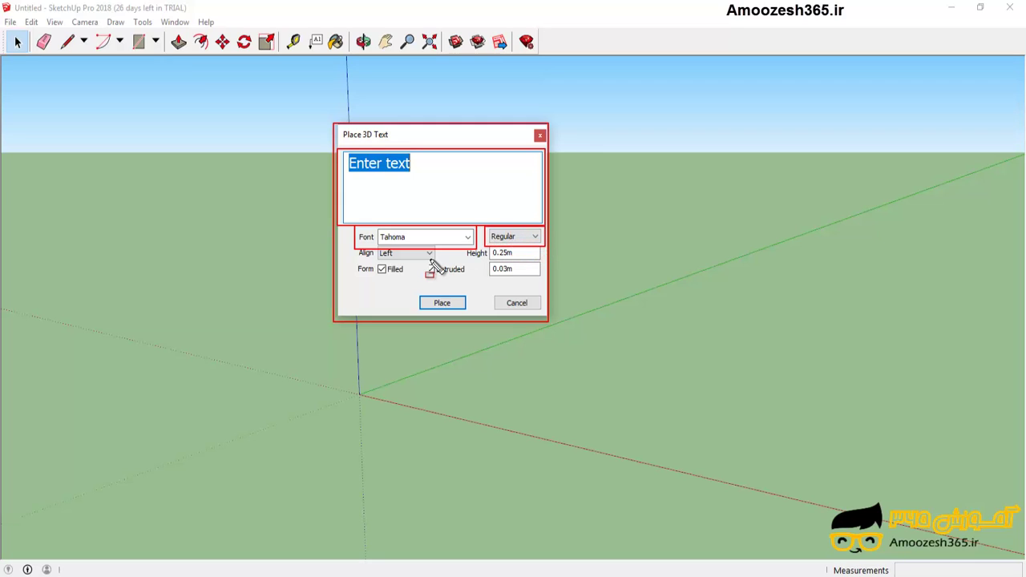
{"action": "left_click_drag", "start_coordinate": [353, 246], "coordinate": [435, 266]}
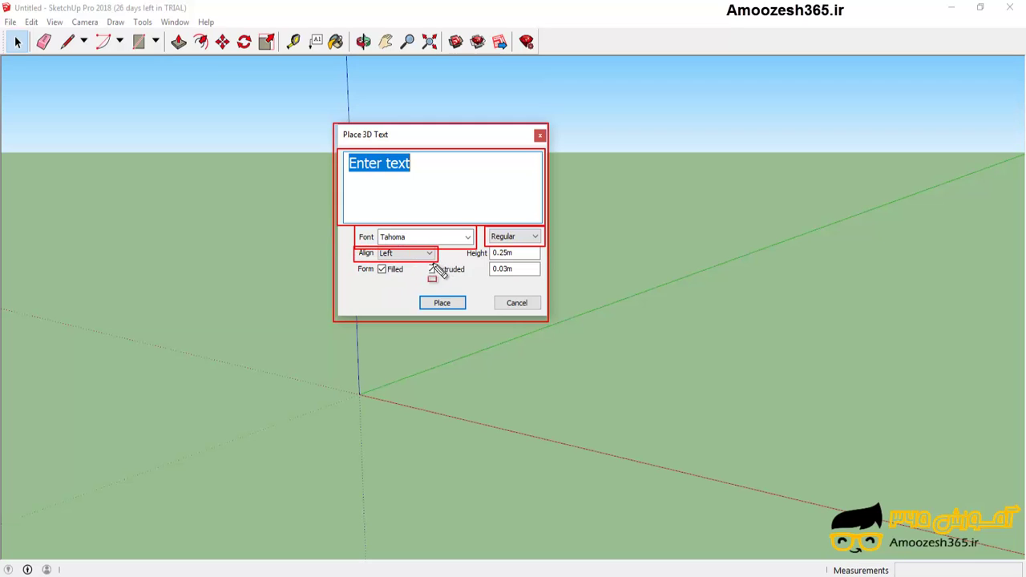
{"action": "left_click_drag", "start_coordinate": [460, 249], "coordinate": [542, 260]}
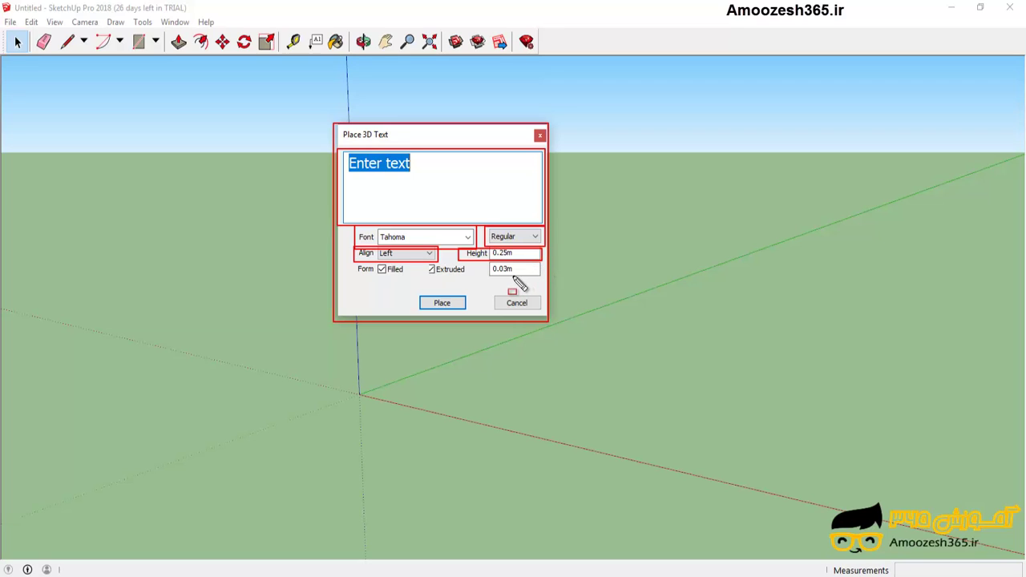
{"action": "key", "text": "Escape"}
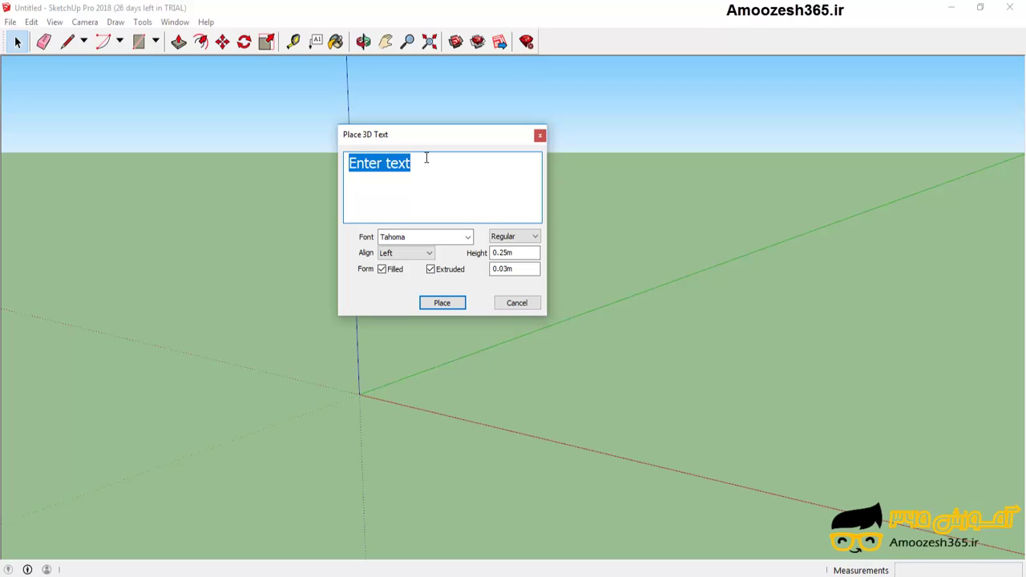
Step: Enter the text 'Amoozesh365' and choose the Wide Latin font
{"action": "type", "text": "A"}
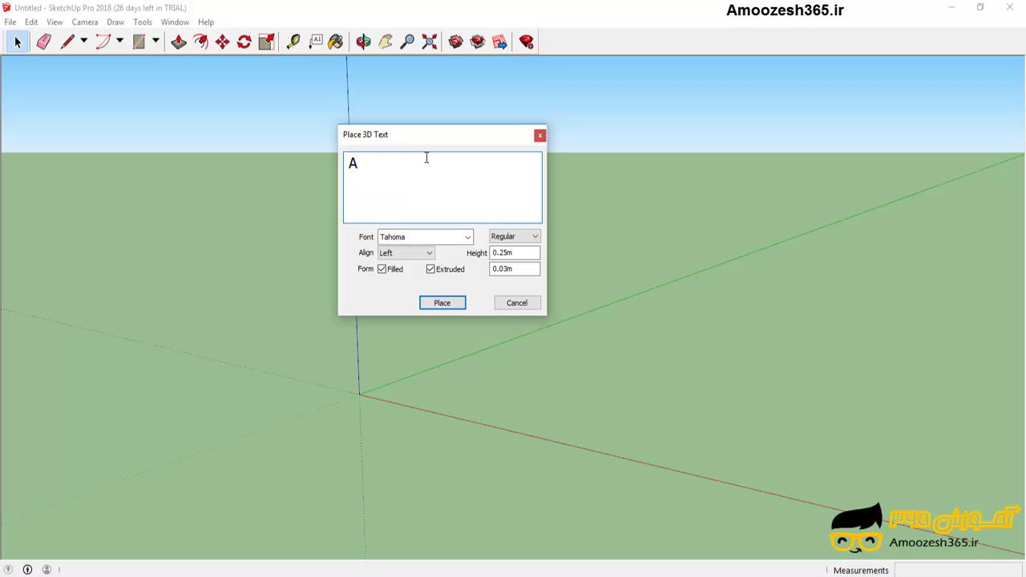
{"action": "type", "text": "moozes"}
{"action": "type", "text": "h365"}
{"action": "left_click_drag", "start_coordinate": [442, 165], "coordinate": [343, 162]}
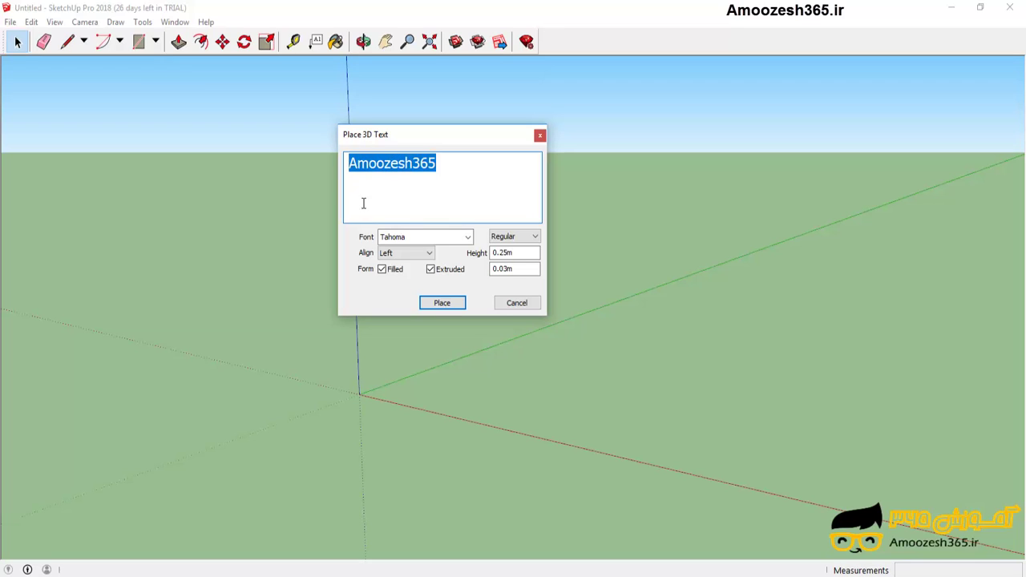
{"action": "left_click", "coordinate": [465, 238]}
{"action": "scroll", "coordinate": [453, 312], "scroll_direction": "down", "scroll_amount": 1}
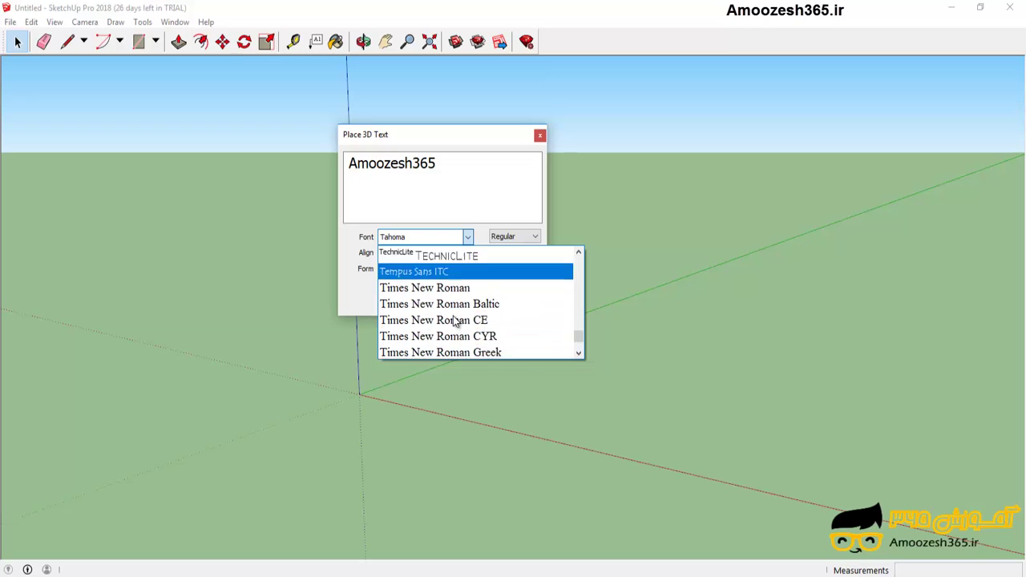
{"action": "scroll", "coordinate": [453, 305], "scroll_direction": "down", "scroll_amount": 3}
{"action": "scroll", "coordinate": [453, 301], "scroll_direction": "down", "scroll_amount": 1}
{"action": "scroll", "coordinate": [452, 300], "scroll_direction": "down", "scroll_amount": 2}
{"action": "scroll", "coordinate": [453, 299], "scroll_direction": "down", "scroll_amount": 3}
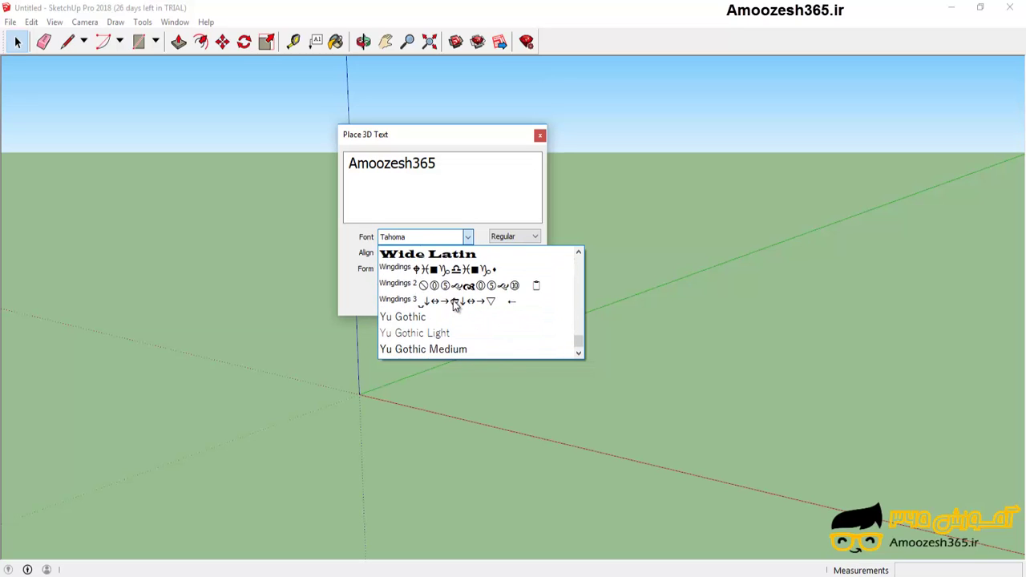
{"action": "scroll", "coordinate": [453, 260], "scroll_direction": "down", "scroll_amount": 2}
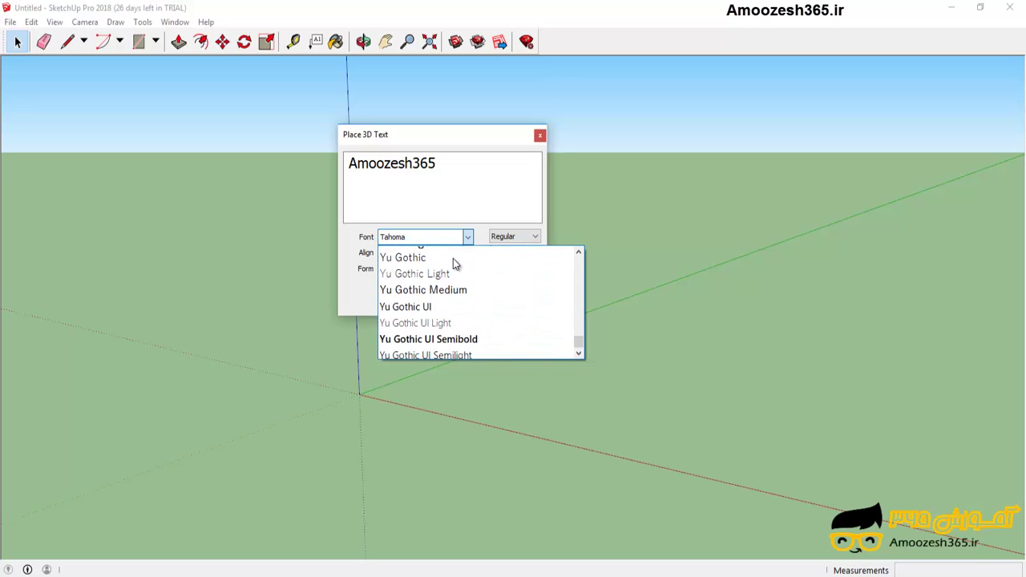
{"action": "scroll", "coordinate": [453, 269], "scroll_direction": "up", "scroll_amount": 1}
{"action": "scroll", "coordinate": [453, 304], "scroll_direction": "up", "scroll_amount": 1}
{"action": "left_click", "coordinate": [449, 335]}
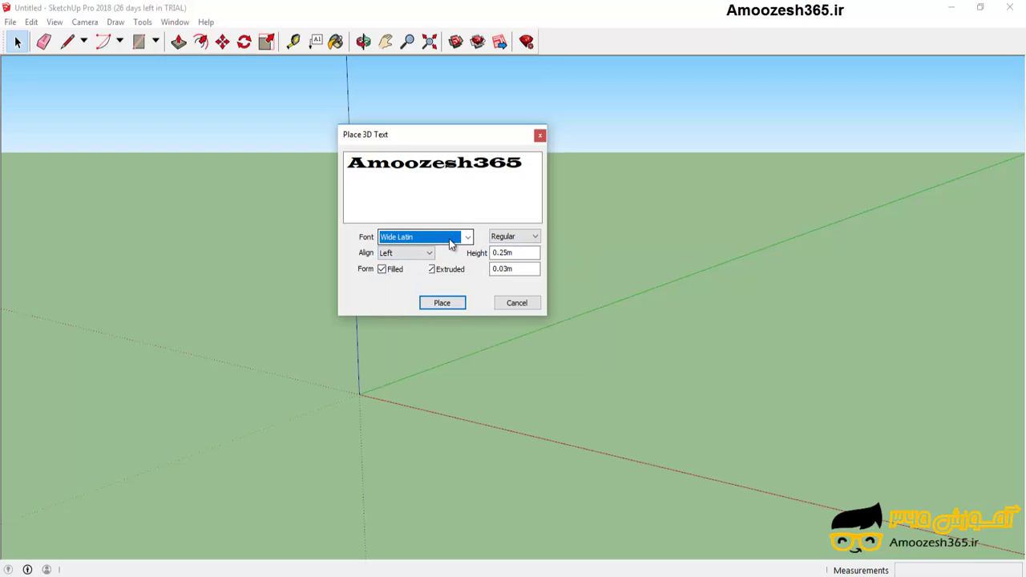
Step: Set the text height to 0.5 and turn off Filled for outline letters
{"action": "left_click_drag", "start_coordinate": [529, 252], "coordinate": [487, 256]}
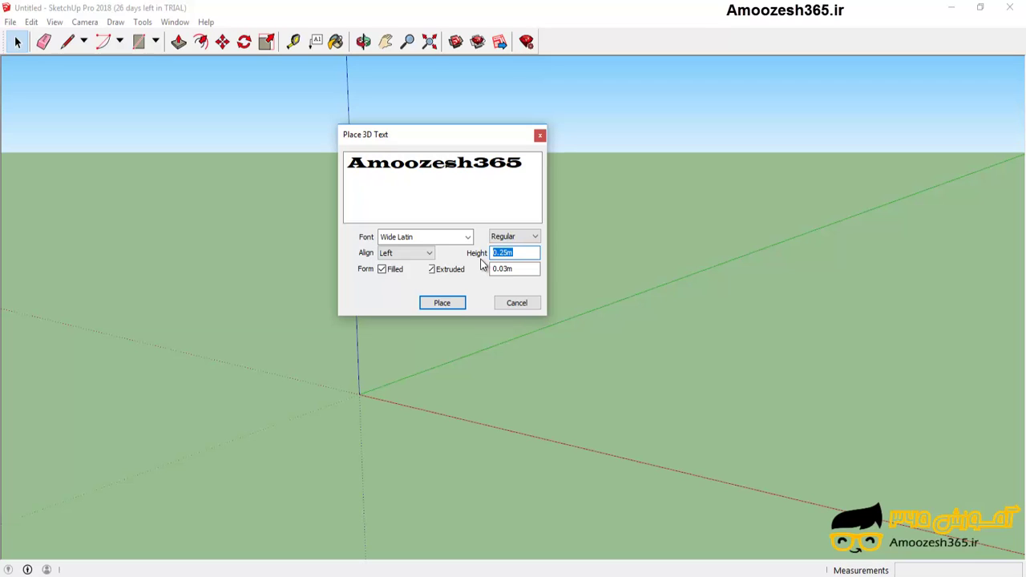
{"action": "type", "text": "0."}
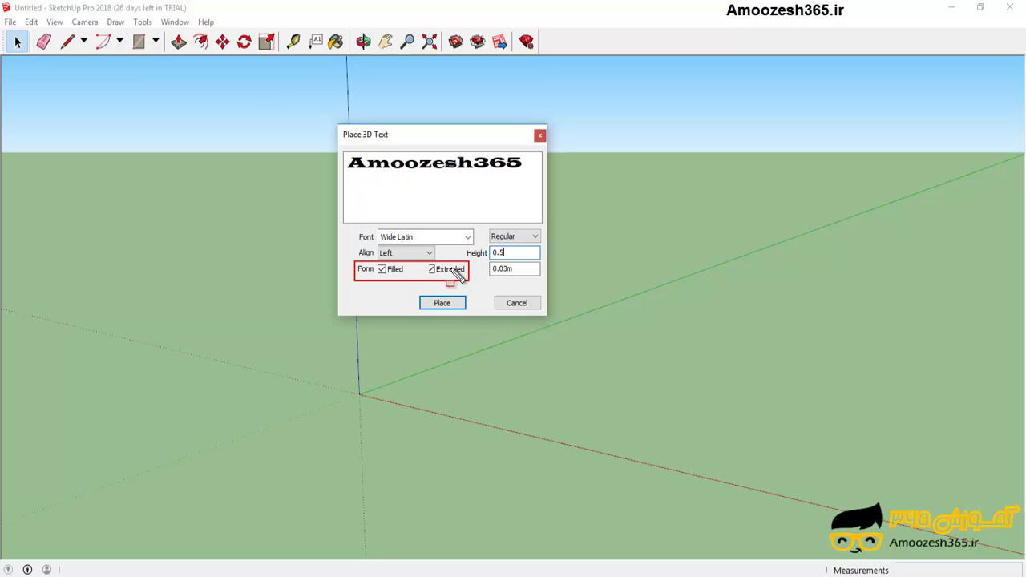
{"action": "left_click", "coordinate": [398, 271]}
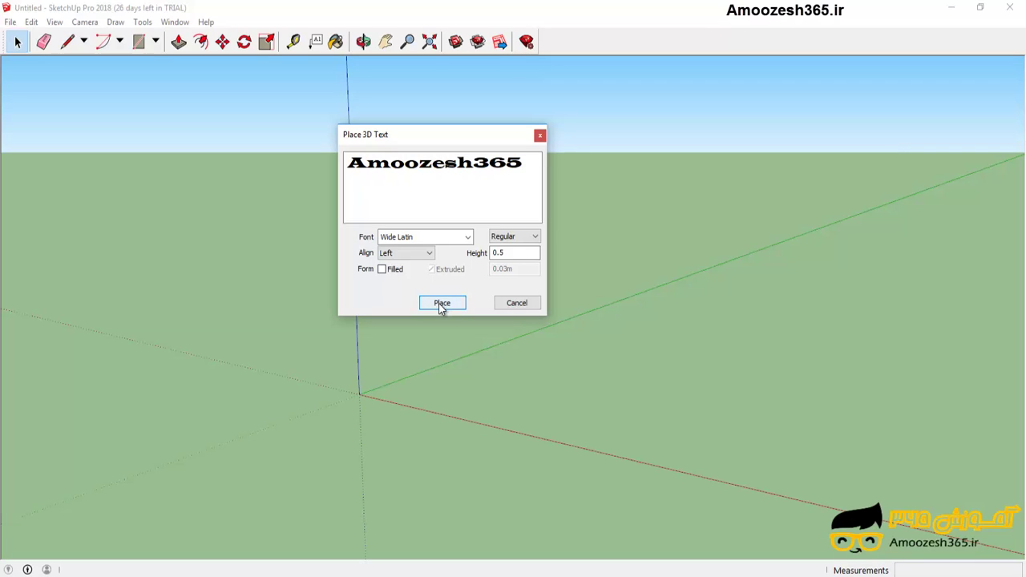
Step: Drop the outline Wide Latin Amoozesh365 text flat on the ground beside the green axis
{"action": "left_click", "coordinate": [430, 305]}
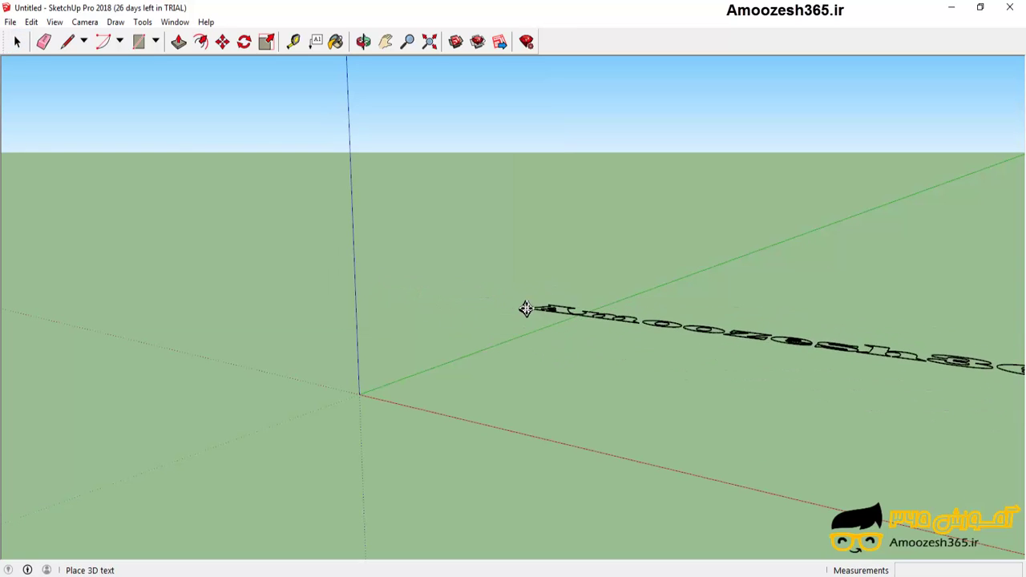
{"action": "scroll", "coordinate": [583, 294], "scroll_direction": "down", "scroll_amount": 2}
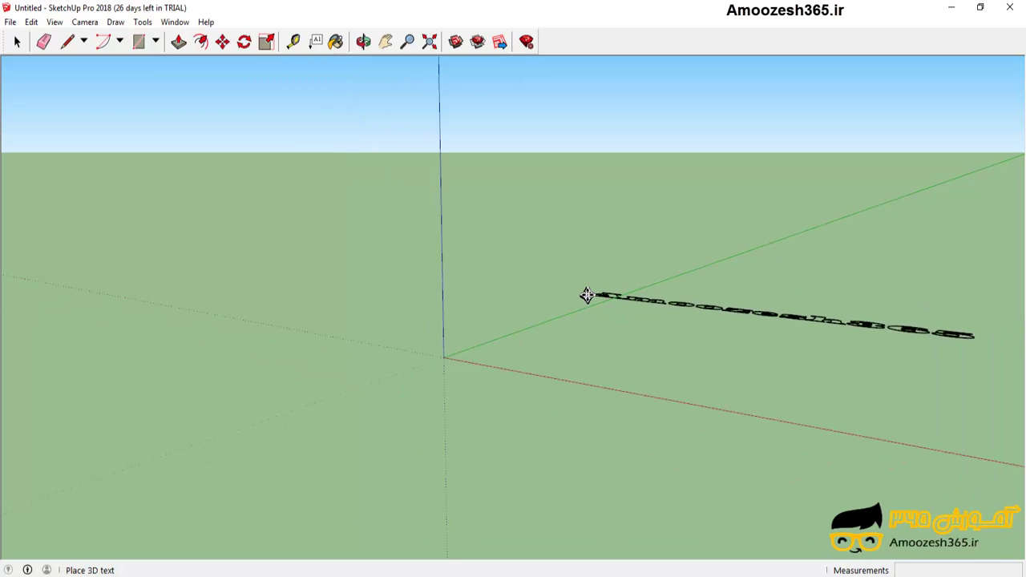
{"action": "scroll", "coordinate": [587, 295], "scroll_direction": "down", "scroll_amount": 1}
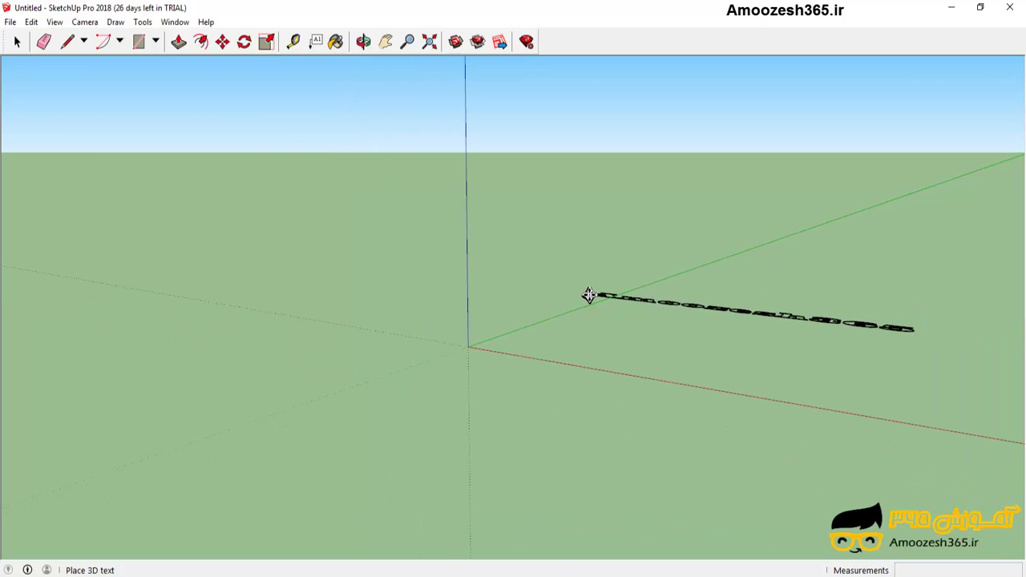
{"action": "left_click", "coordinate": [647, 282]}
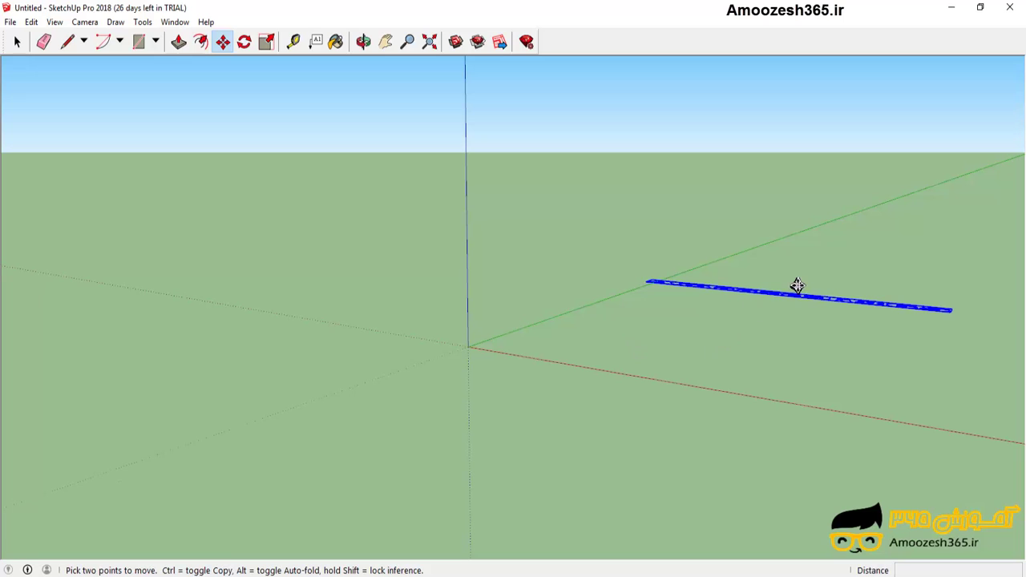
{"action": "middle_click_drag", "start_coordinate": [769, 275], "coordinate": [707, 433]}
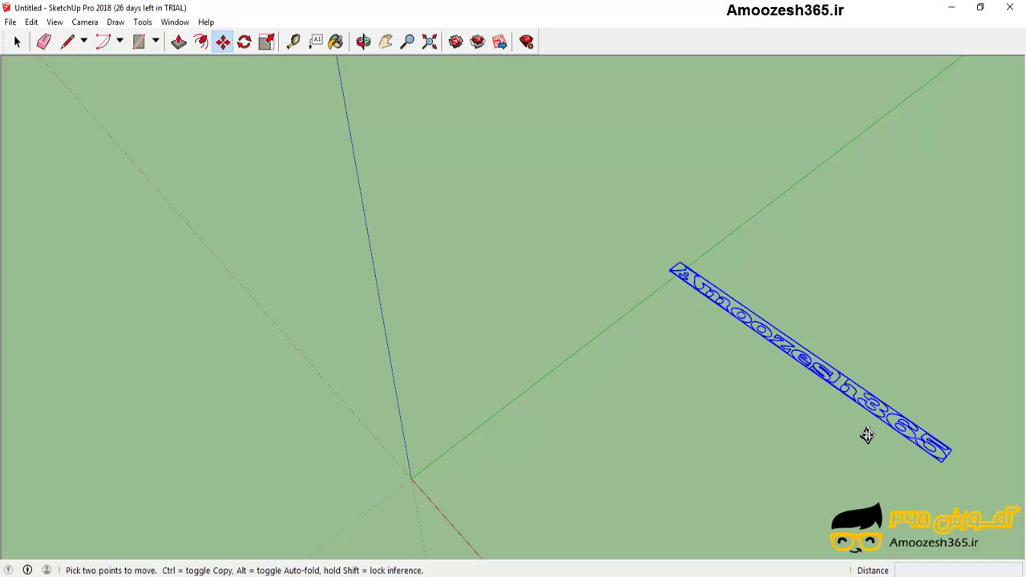
{"action": "left_click", "coordinate": [142, 23]}
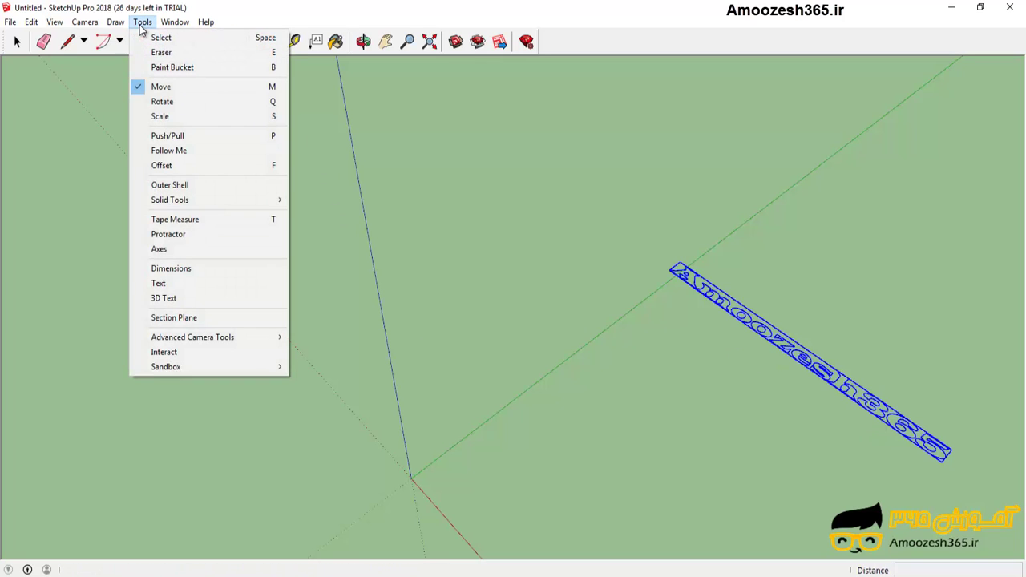
Step: Start a second 3D text with the wording 'AMOOZESH365'
{"action": "left_click", "coordinate": [192, 298]}
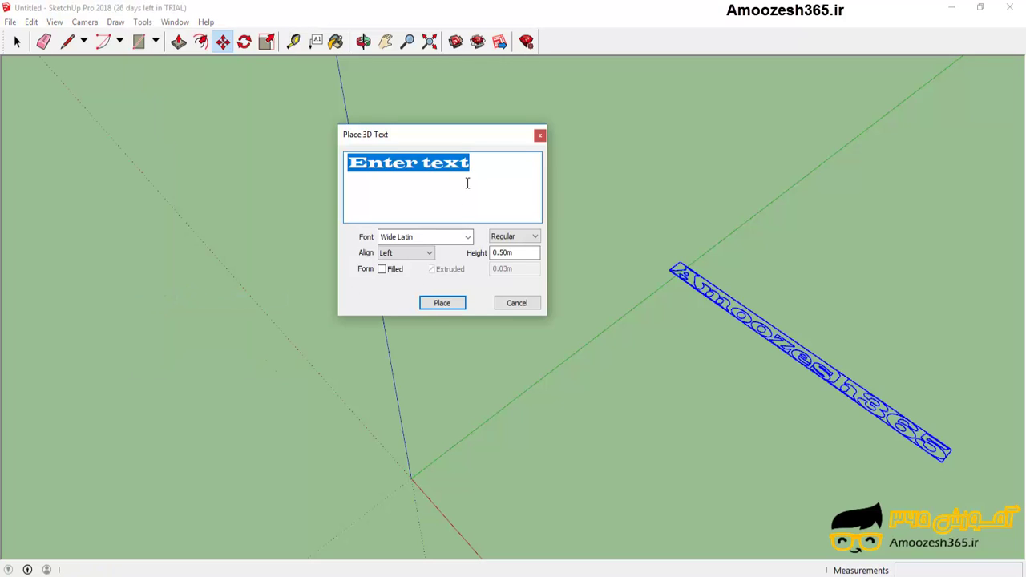
{"action": "type", "text": "A"}
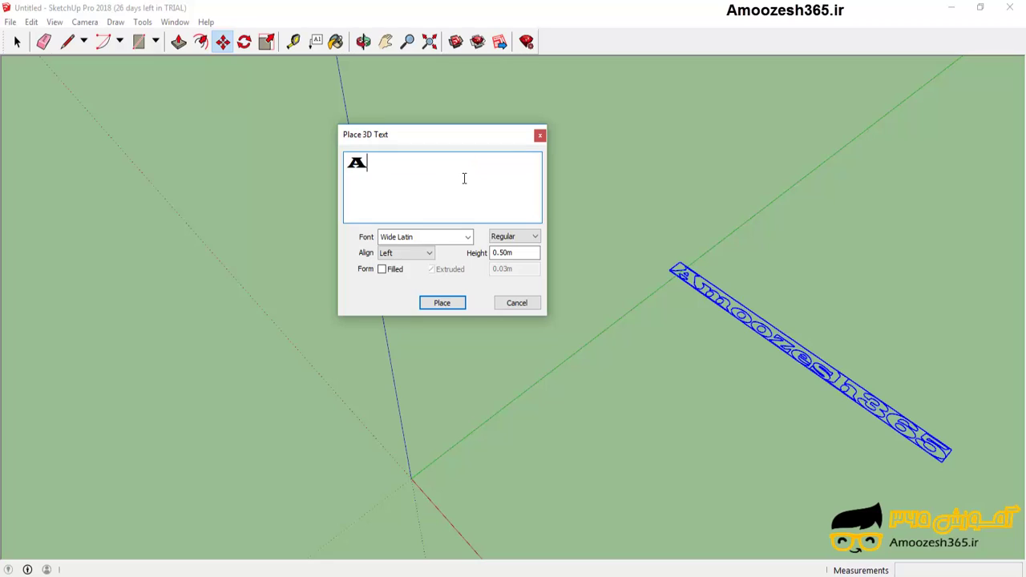
{"action": "type", "text": "MOOZ"}
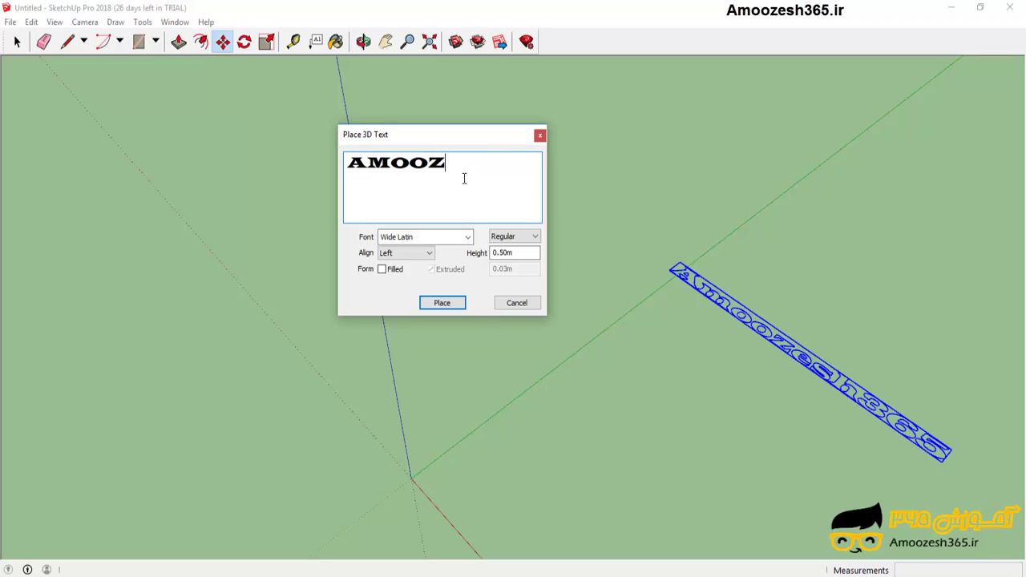
{"action": "type", "text": "ESH3"}
{"action": "type", "text": "65"}
{"action": "key", "text": "Left"}
{"action": "key", "text": "Left"}
{"action": "double_click", "coordinate": [489, 163]}
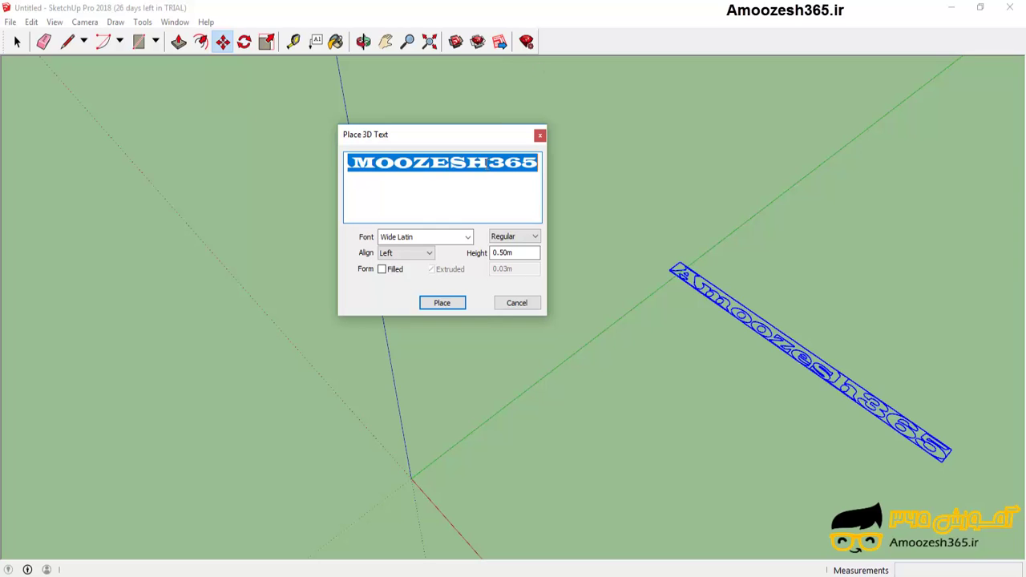
Step: Switch the font to Aharoni, turn Filled on and Extruded off, then place it
{"action": "left_click", "coordinate": [453, 240]}
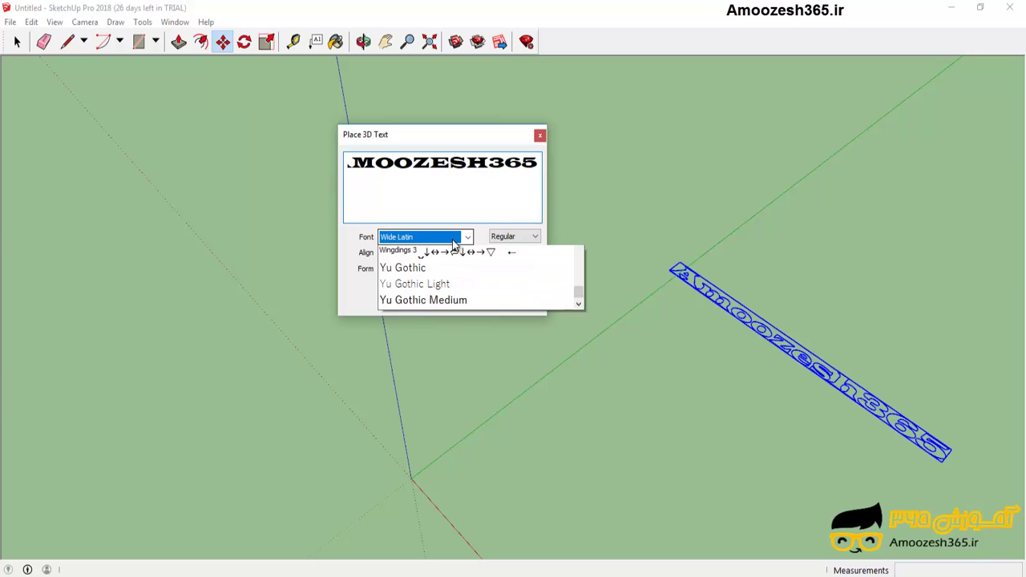
{"action": "scroll", "coordinate": [453, 265], "scroll_direction": "up", "scroll_amount": 5}
{"action": "scroll", "coordinate": [454, 264], "scroll_direction": "up", "scroll_amount": 3}
{"action": "scroll", "coordinate": [453, 262], "scroll_direction": "up", "scroll_amount": 3}
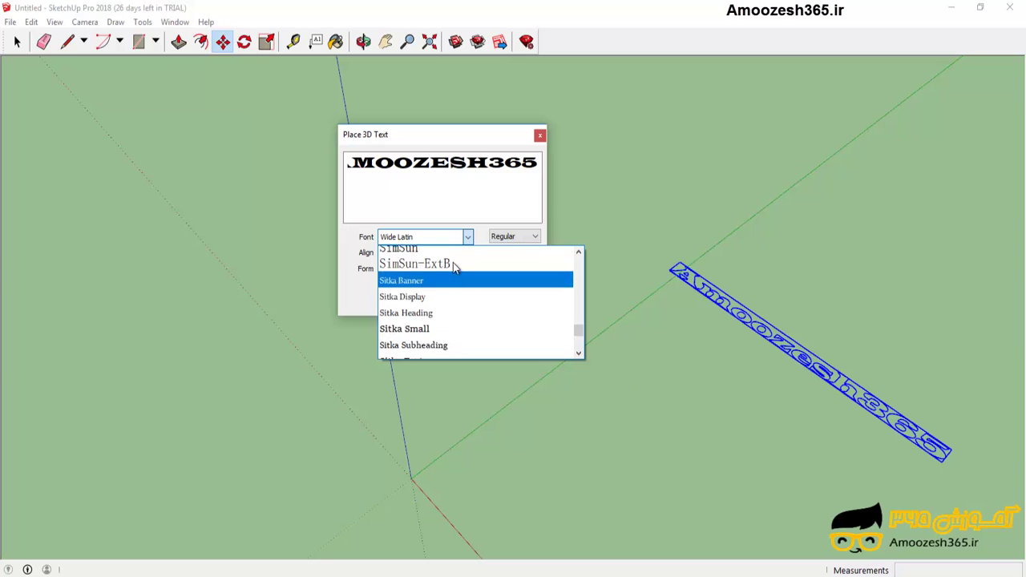
{"action": "scroll", "coordinate": [452, 262], "scroll_direction": "up", "scroll_amount": 3}
{"action": "scroll", "coordinate": [452, 262], "scroll_direction": "up", "scroll_amount": 5}
{"action": "scroll", "coordinate": [453, 262], "scroll_direction": "up", "scroll_amount": 5}
{"action": "left_click_drag", "start_coordinate": [574, 318], "coordinate": [571, 254]}
{"action": "left_click", "coordinate": [454, 285]}
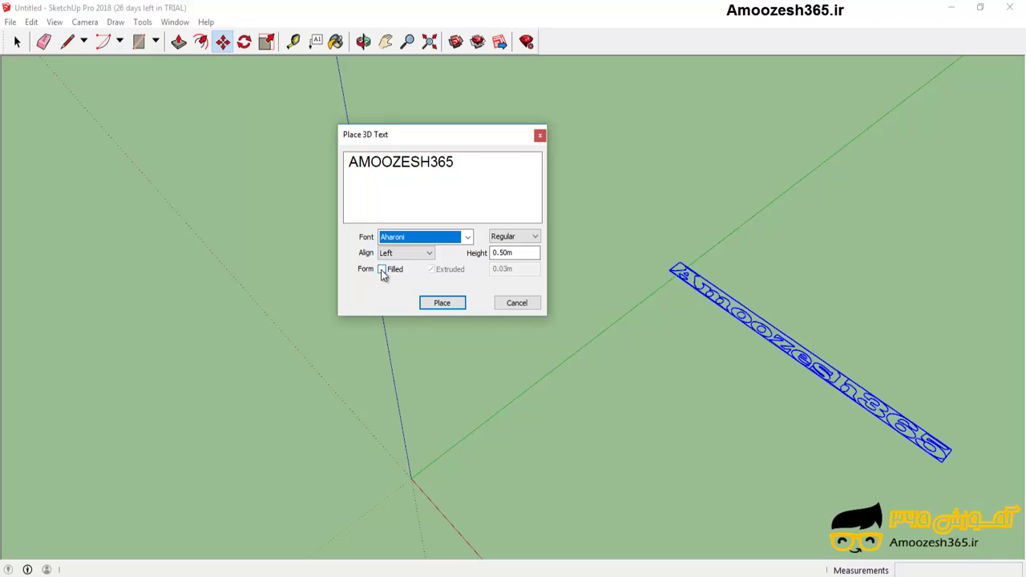
{"action": "left_click", "coordinate": [381, 271]}
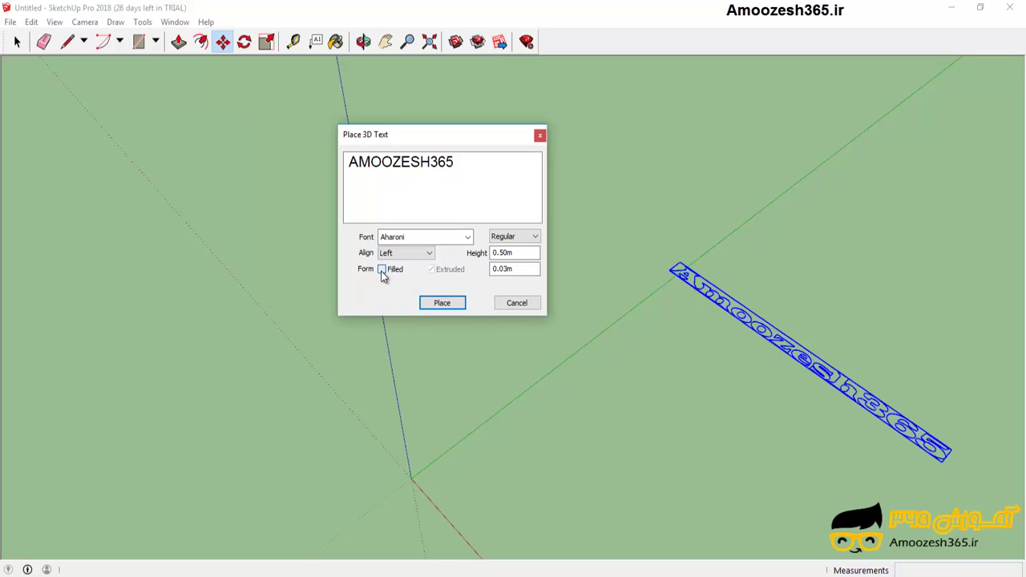
{"action": "left_click", "coordinate": [431, 269]}
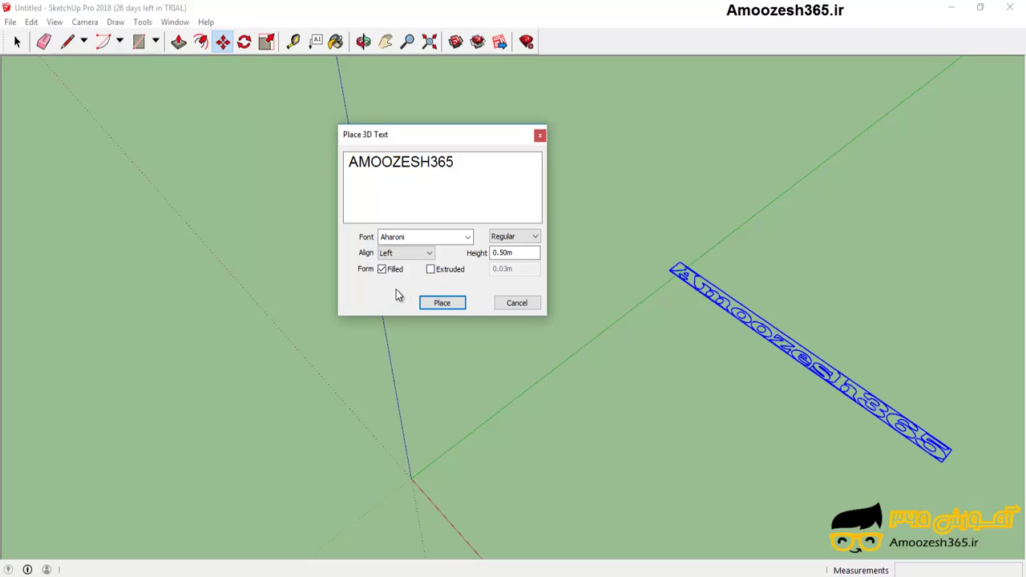
{"action": "left_click", "coordinate": [440, 304]}
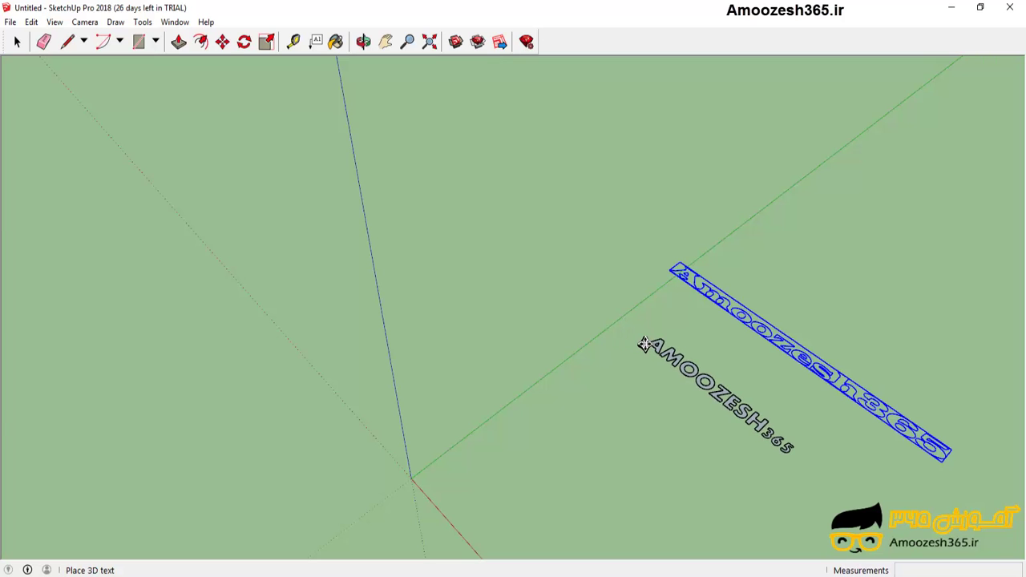
Step: Drop the filled AMOOZESH365 text and move it 0.65m beside the outline lettering
{"action": "left_click", "coordinate": [642, 340]}
{"action": "mouse_move", "coordinate": [721, 425]}
{"action": "middle_mouse_down"}
{"action": "mouse_move", "coordinate": [732, 417]}
{"action": "mouse_move", "coordinate": [724, 385]}
{"action": "mouse_move", "coordinate": [783, 394]}
{"action": "mouse_move", "coordinate": [779, 404]}
{"action": "middle_mouse_up"}
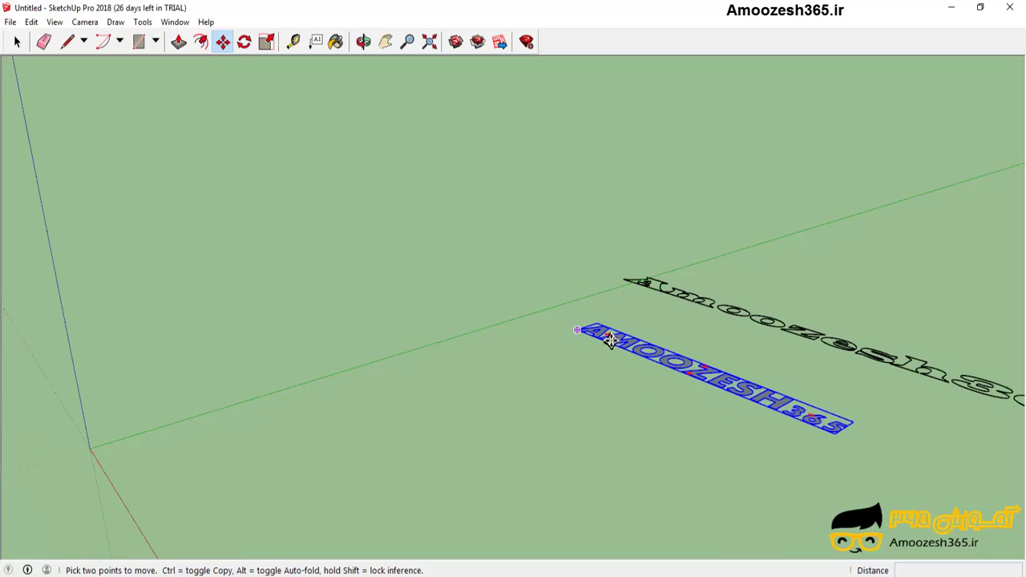
{"action": "left_click", "coordinate": [638, 353]}
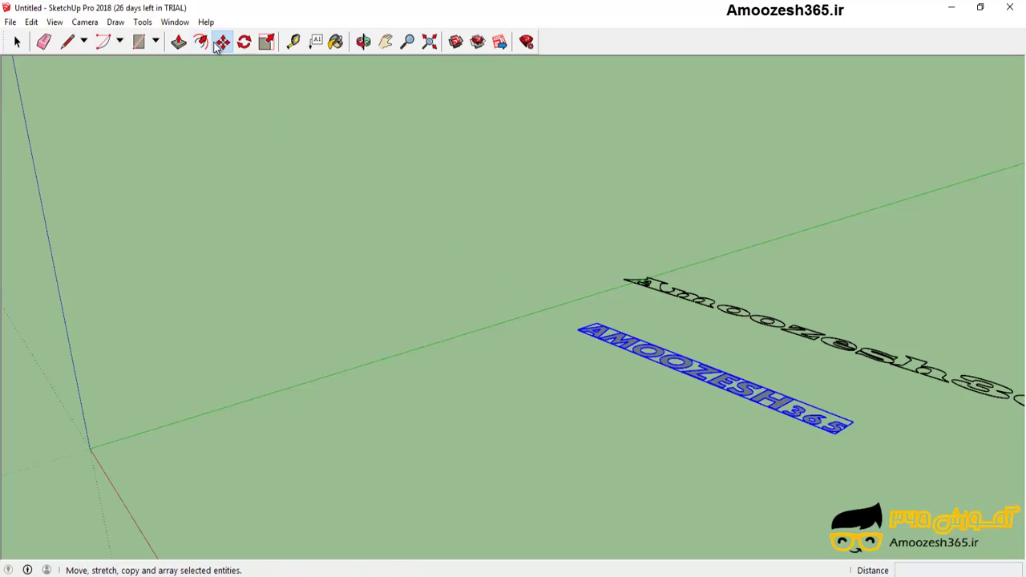
{"action": "left_click", "coordinate": [728, 384]}
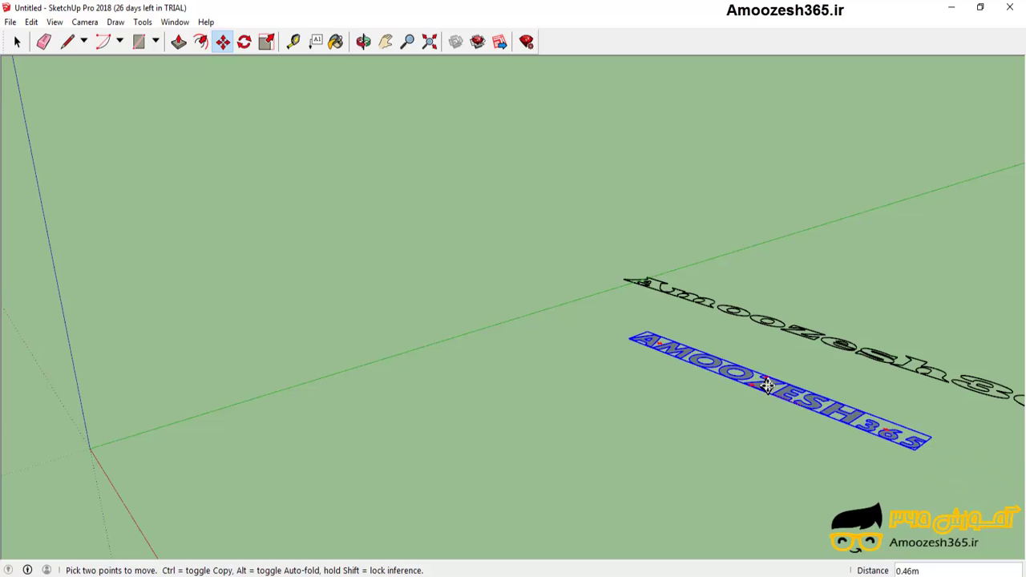
{"action": "left_click", "coordinate": [761, 382]}
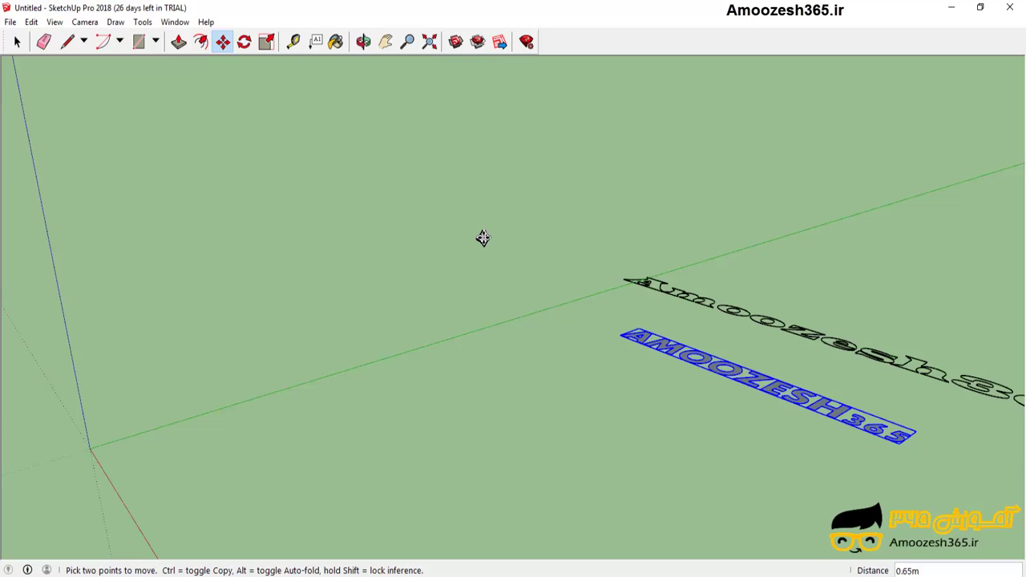
Step: Create a third 'Amoozesh365' 3D text, filled and extruded 0.08 deep, ready to place
{"action": "left_click", "coordinate": [142, 23]}
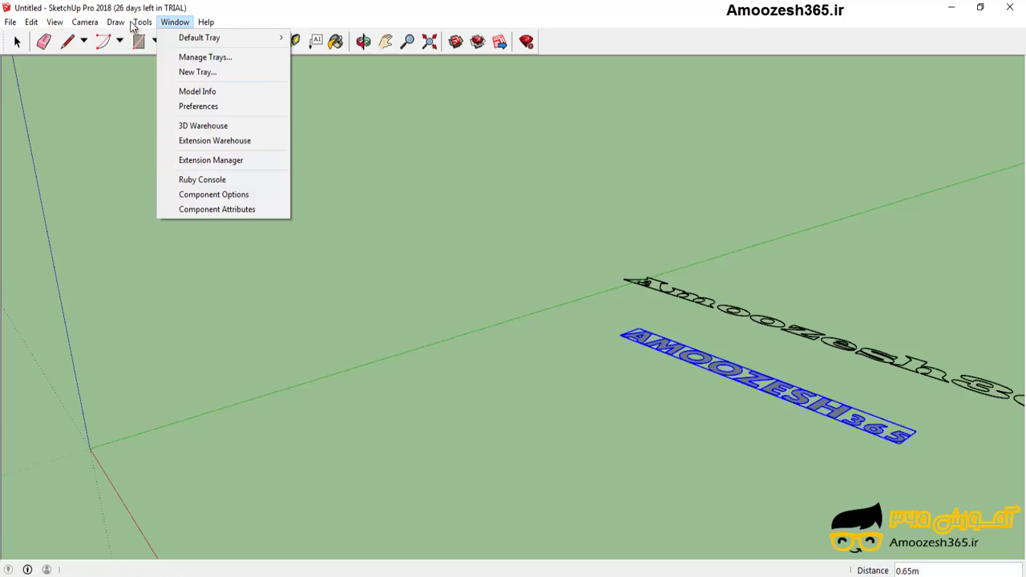
{"action": "left_click", "coordinate": [176, 297]}
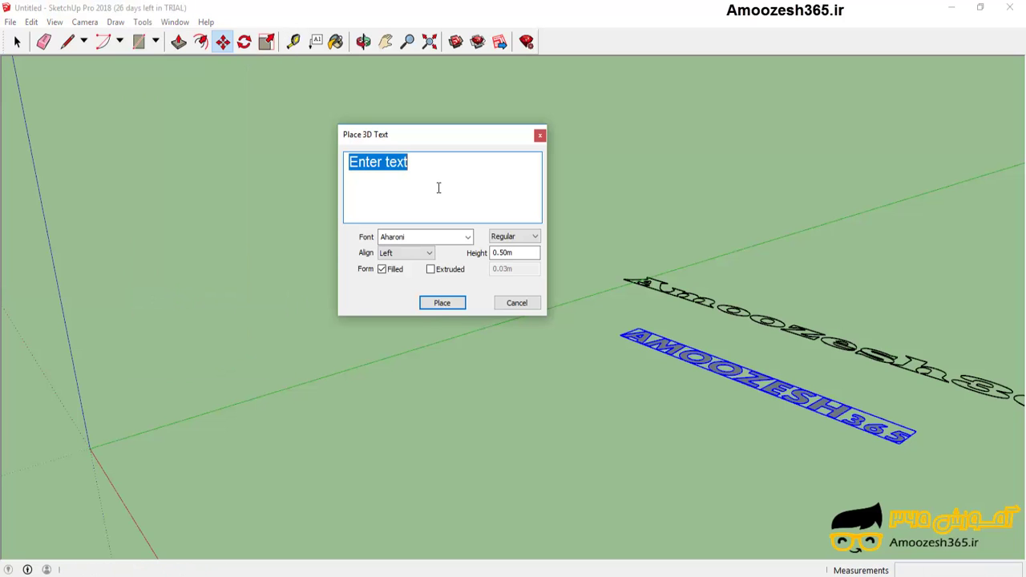
{"action": "type", "text": "Amoozesh365"}
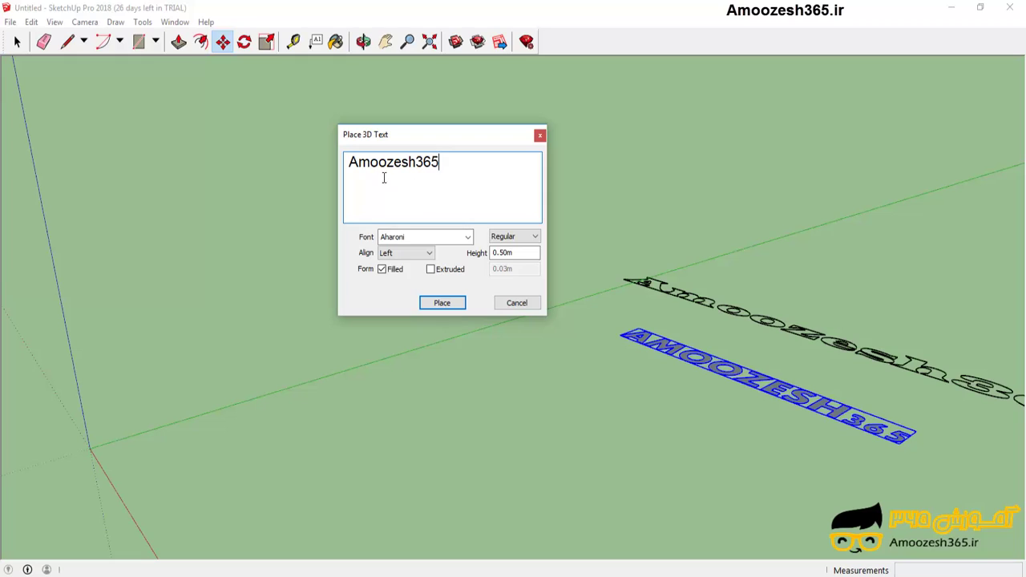
{"action": "left_click", "coordinate": [439, 272]}
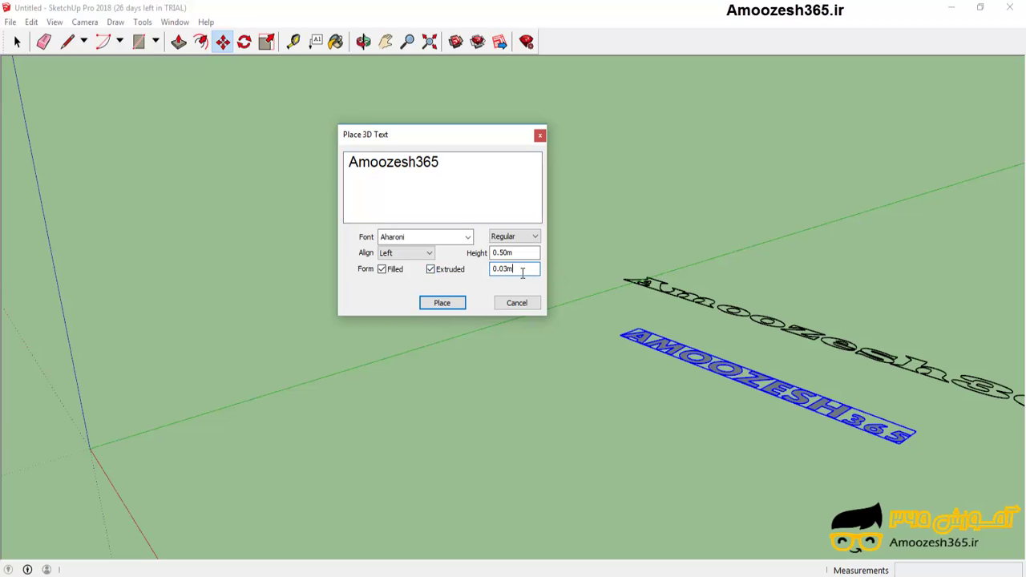
{"action": "left_click_drag", "start_coordinate": [523, 270], "coordinate": [499, 271]}
{"action": "type", "text": "8"}
{"action": "left_click", "coordinate": [441, 304]}
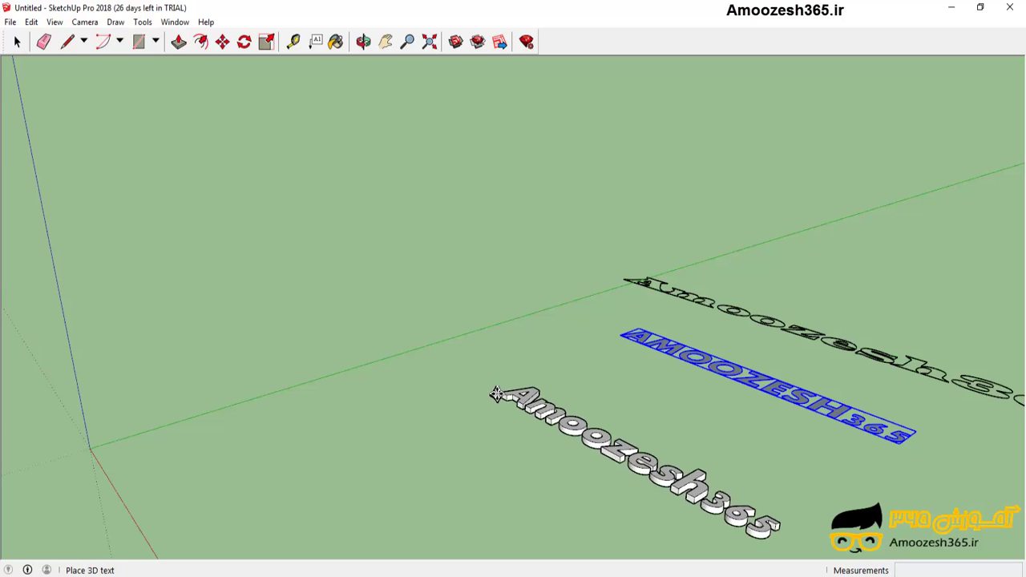
Step: Place the extruded text in front of the others, compare all three from Top view, then orbit back
{"action": "left_click", "coordinate": [432, 374]}
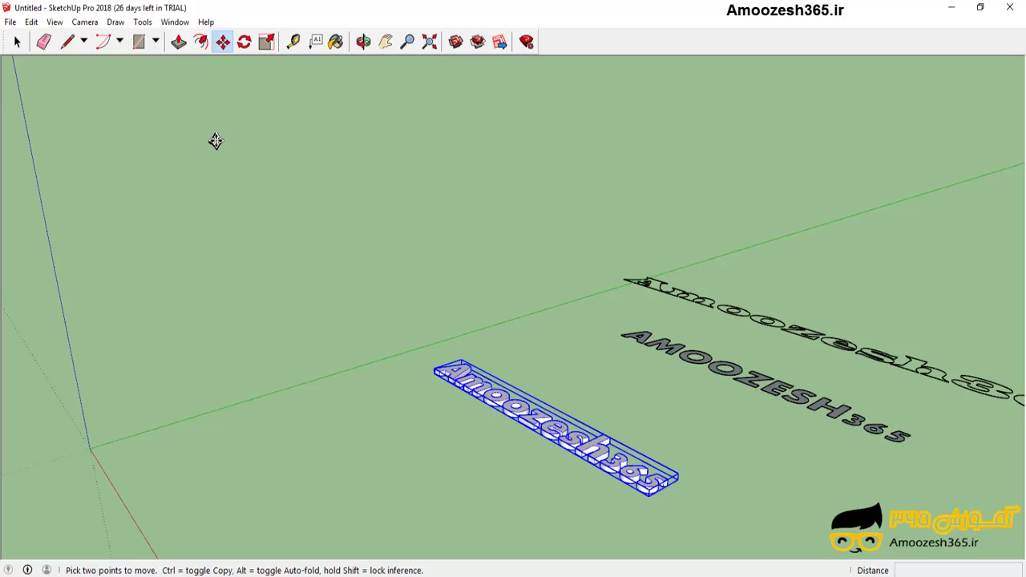
{"action": "left_click", "coordinate": [84, 22]}
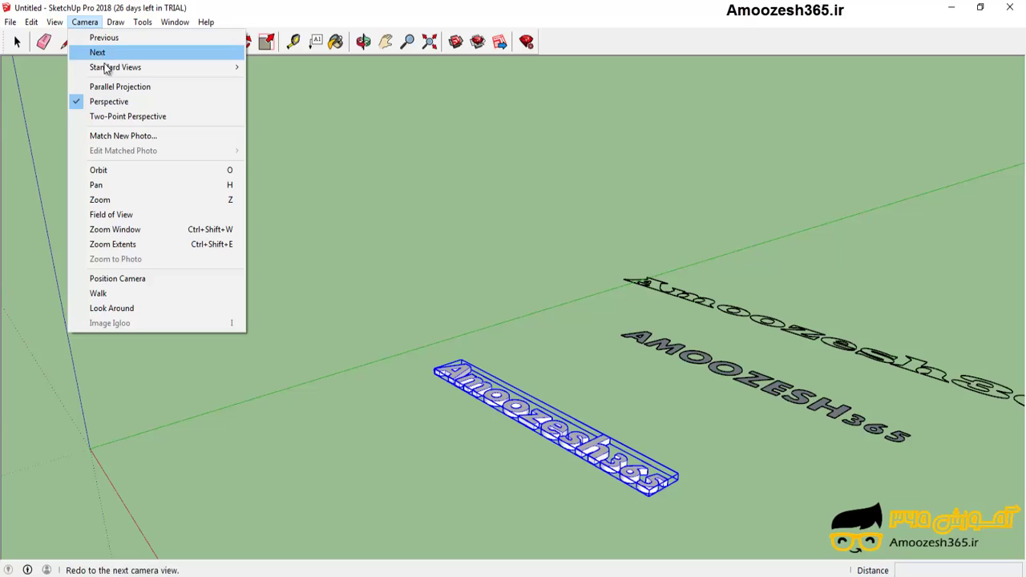
{"action": "mouse_move", "coordinate": [115, 68]}
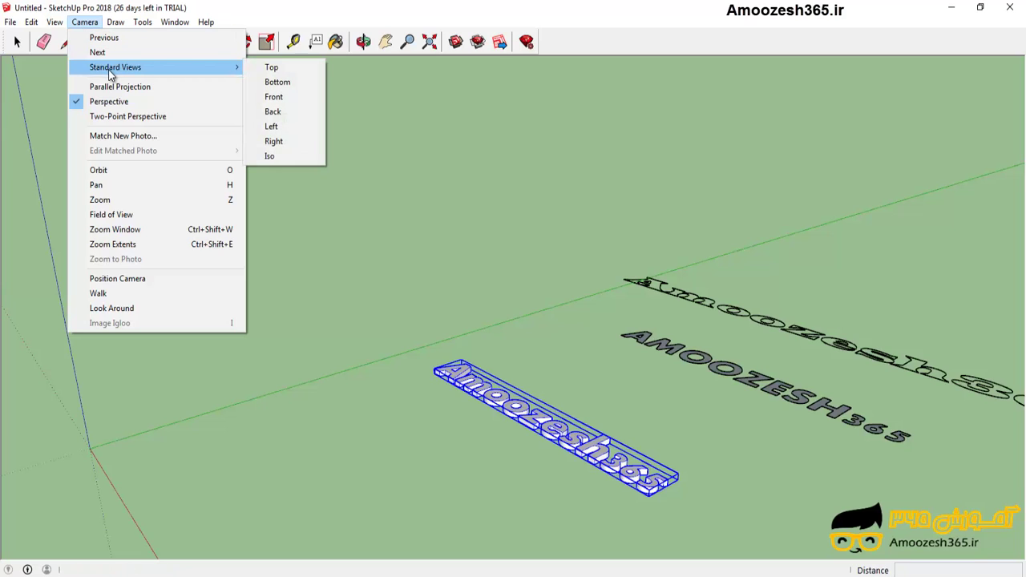
{"action": "left_click", "coordinate": [271, 67]}
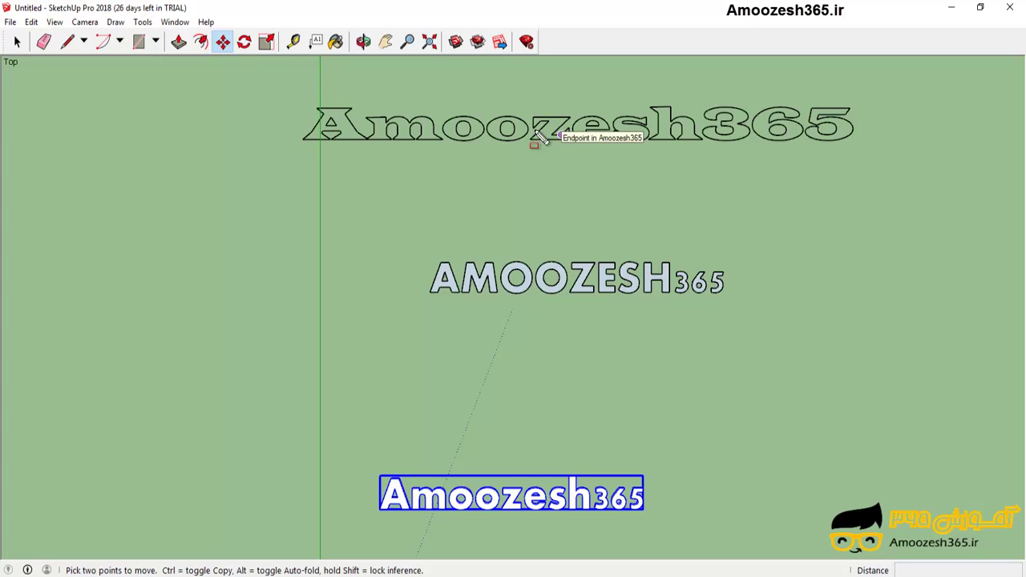
{"action": "mouse_move", "coordinate": [291, 97]}
{"action": "left_mouse_down"}
{"action": "mouse_move", "coordinate": [859, 173]}
{"action": "mouse_move", "coordinate": [902, 168]}
{"action": "left_mouse_up"}
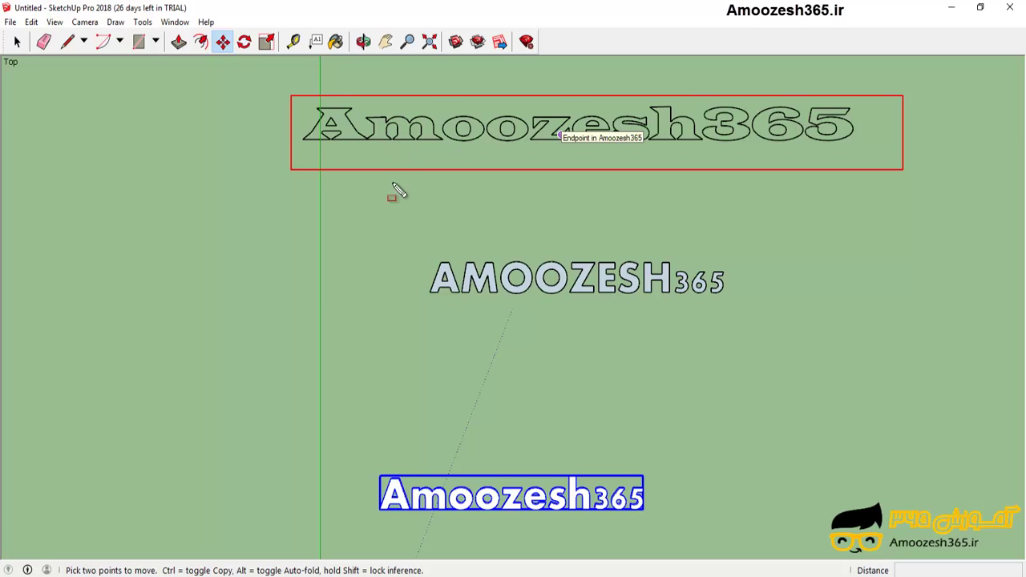
{"action": "left_click_drag", "start_coordinate": [395, 238], "coordinate": [749, 317]}
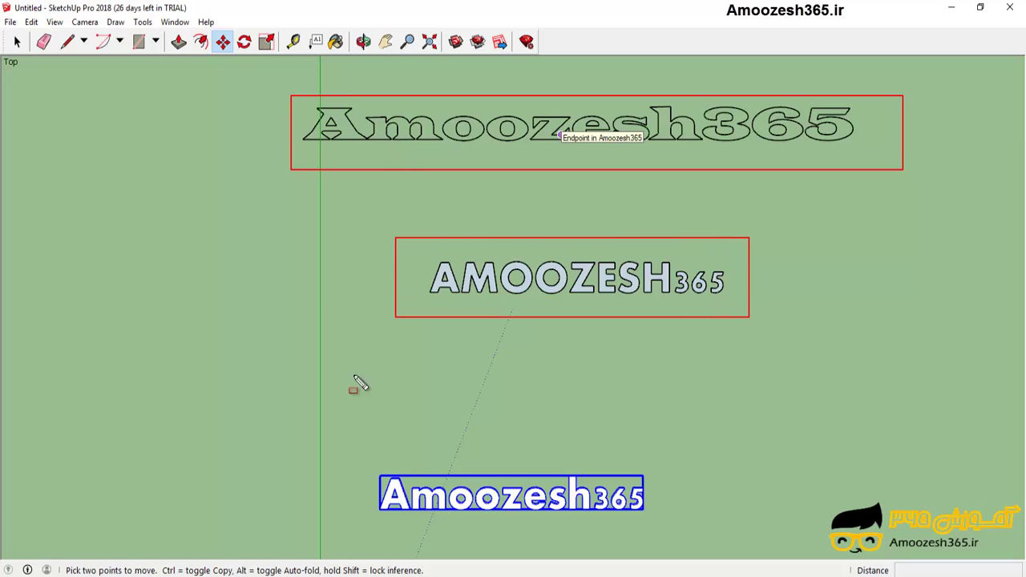
{"action": "mouse_move", "coordinate": [345, 448]}
{"action": "left_mouse_down"}
{"action": "mouse_move", "coordinate": [593, 517]}
{"action": "mouse_move", "coordinate": [671, 515]}
{"action": "left_mouse_up"}
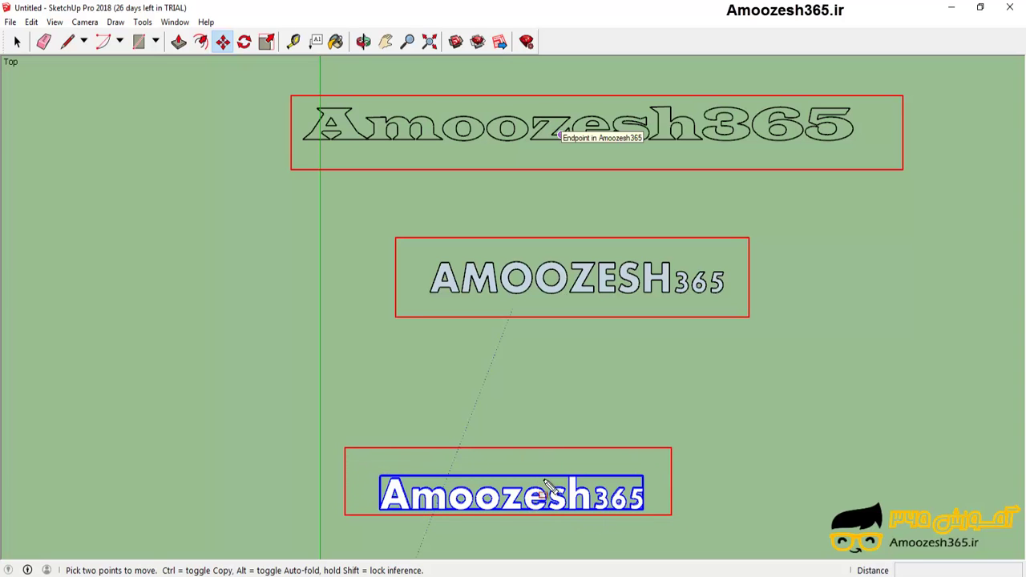
{"action": "mouse_move", "coordinate": [540, 481]}
{"action": "middle_mouse_down"}
{"action": "mouse_move", "coordinate": [525, 271]}
{"action": "mouse_move", "coordinate": [494, 128]}
{"action": "middle_mouse_up"}
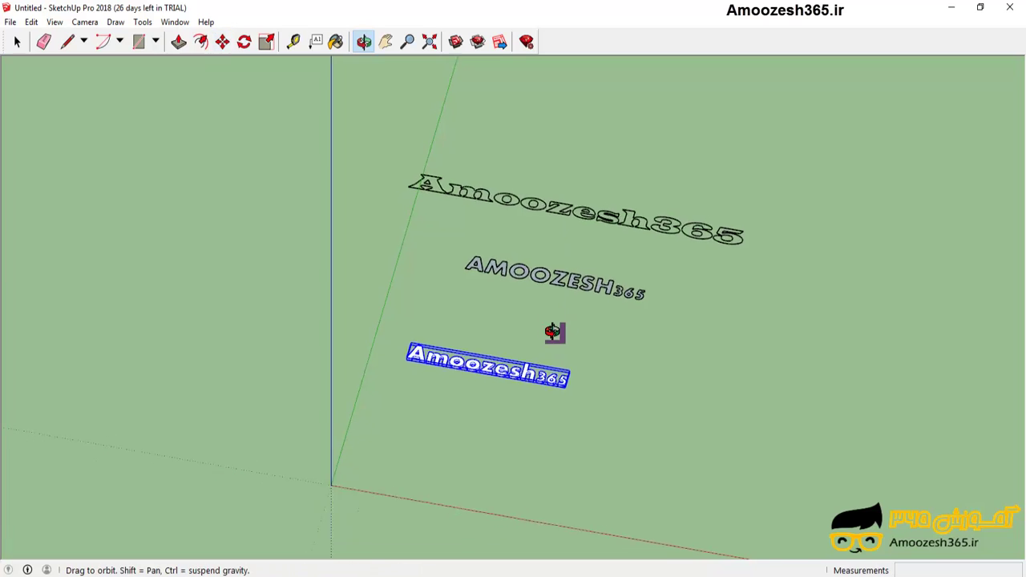
Step: Nudge the flat extruded Amoozesh365 text slightly with the Move tool
{"action": "mouse_move", "coordinate": [495, 129]}
{"action": "left_mouse_down"}
{"action": "mouse_move", "coordinate": [490, 96]}
{"action": "mouse_move", "coordinate": [435, 80]}
{"action": "mouse_move", "coordinate": [417, 94]}
{"action": "mouse_move", "coordinate": [432, 130]}
{"action": "mouse_move", "coordinate": [589, 232]}
{"action": "mouse_move", "coordinate": [703, 243]}
{"action": "mouse_move", "coordinate": [514, 206]}
{"action": "mouse_move", "coordinate": [473, 179]}
{"action": "left_mouse_up"}
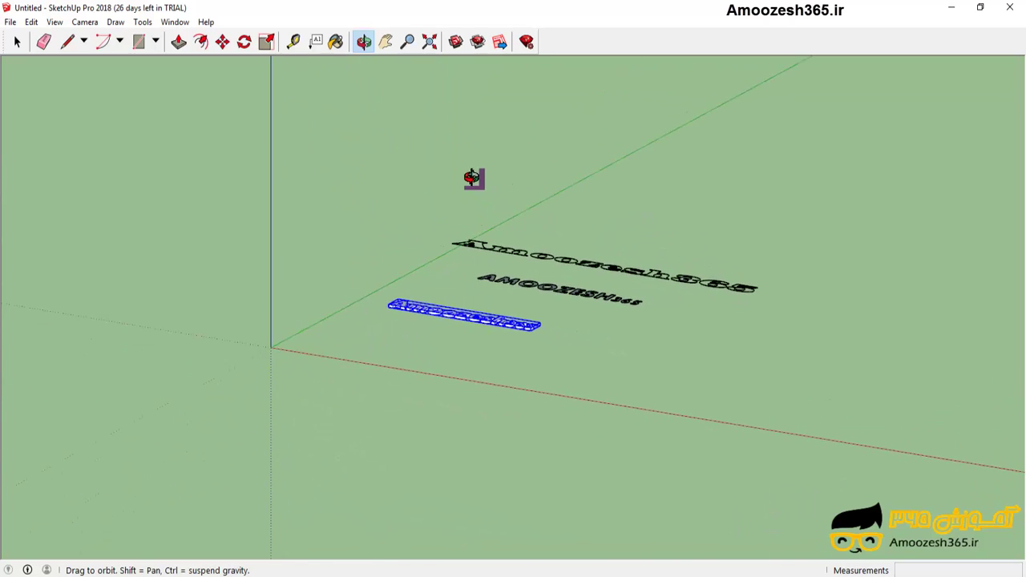
{"action": "key", "text": "m"}
{"action": "scroll", "coordinate": [561, 352], "scroll_direction": "up", "scroll_amount": 3}
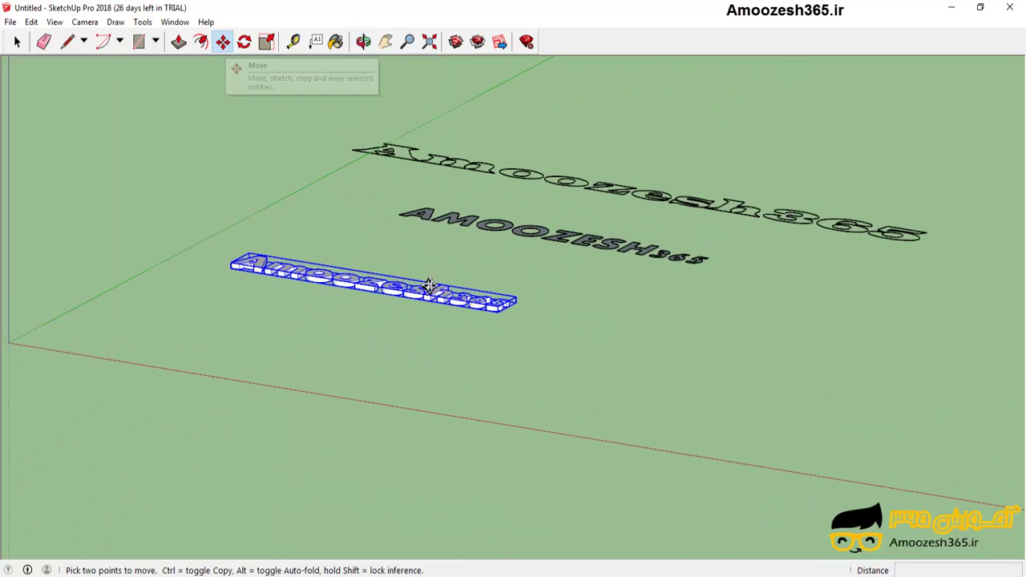
{"action": "left_click", "coordinate": [337, 289]}
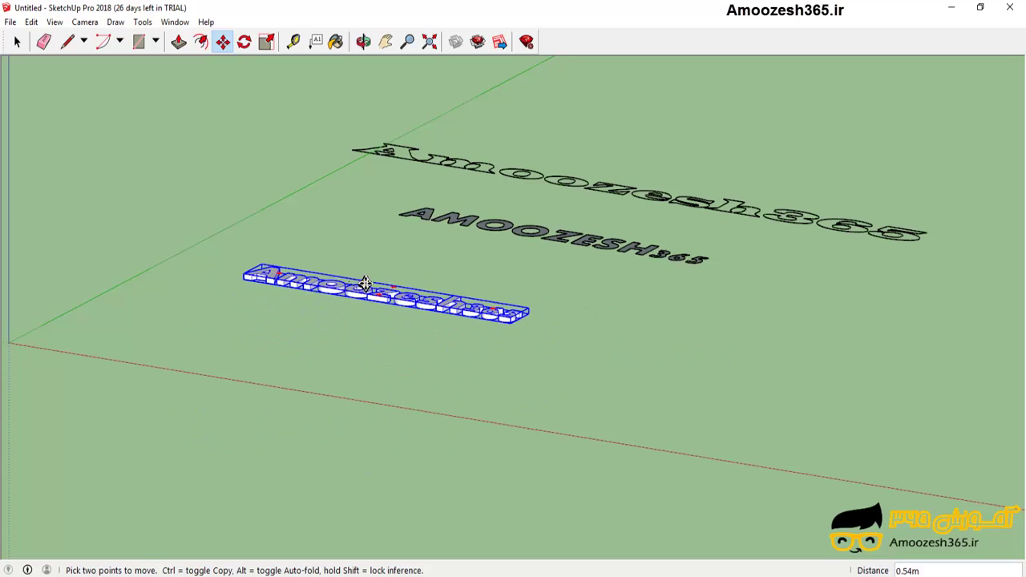
{"action": "left_click", "coordinate": [360, 284]}
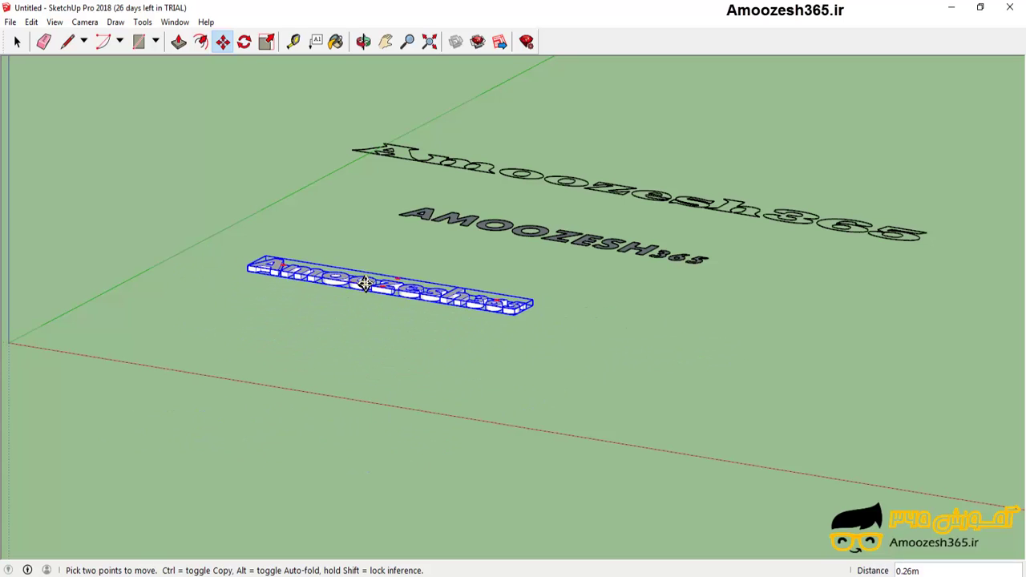
Step: Rotate the extruded text 90° about its base so it stands upright
{"action": "left_click", "coordinate": [245, 48]}
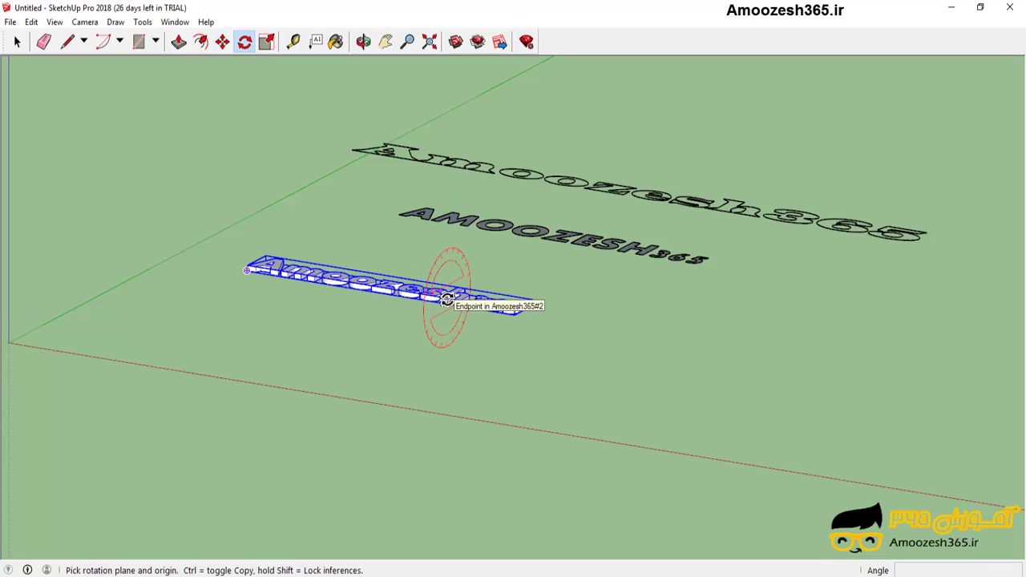
{"action": "left_click", "coordinate": [447, 299]}
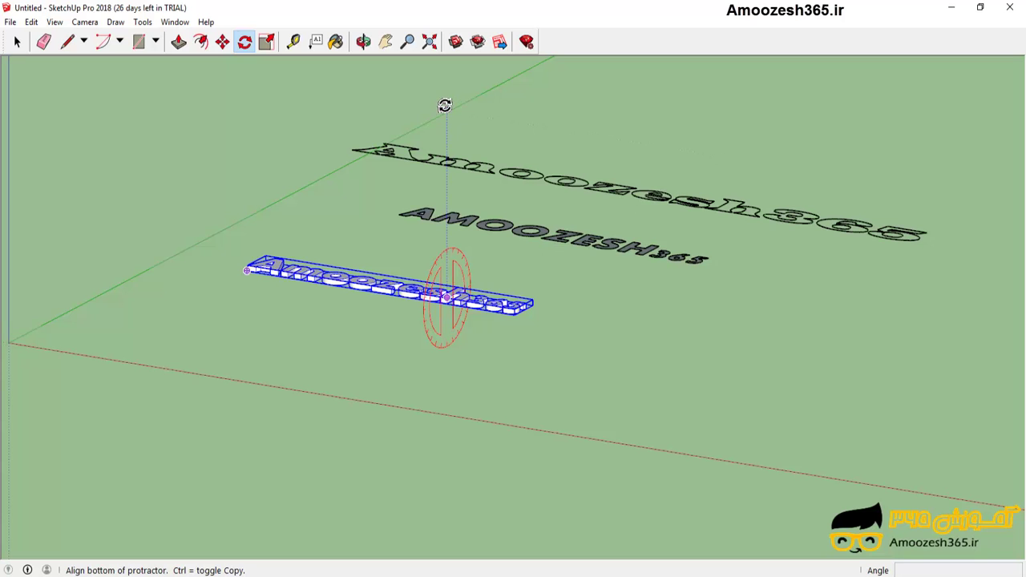
{"action": "left_click", "coordinate": [445, 105]}
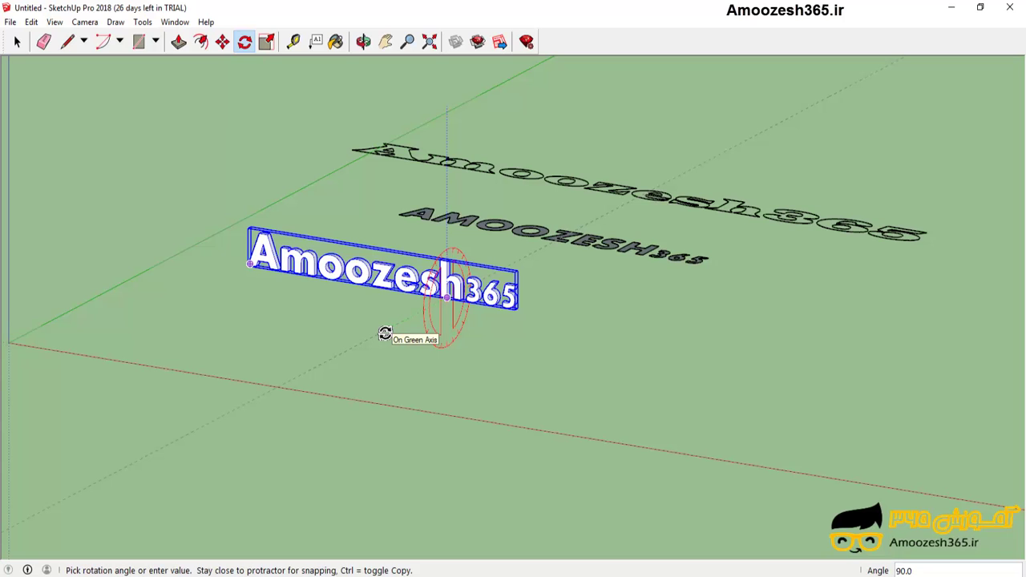
{"action": "left_click", "coordinate": [384, 334]}
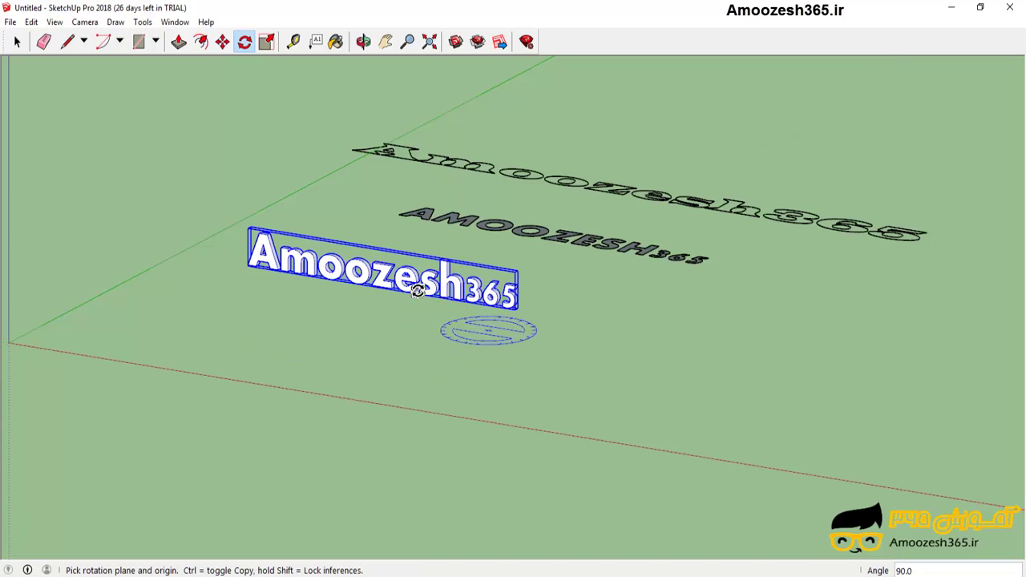
{"action": "scroll", "coordinate": [371, 295], "scroll_direction": "down", "scroll_amount": 1}
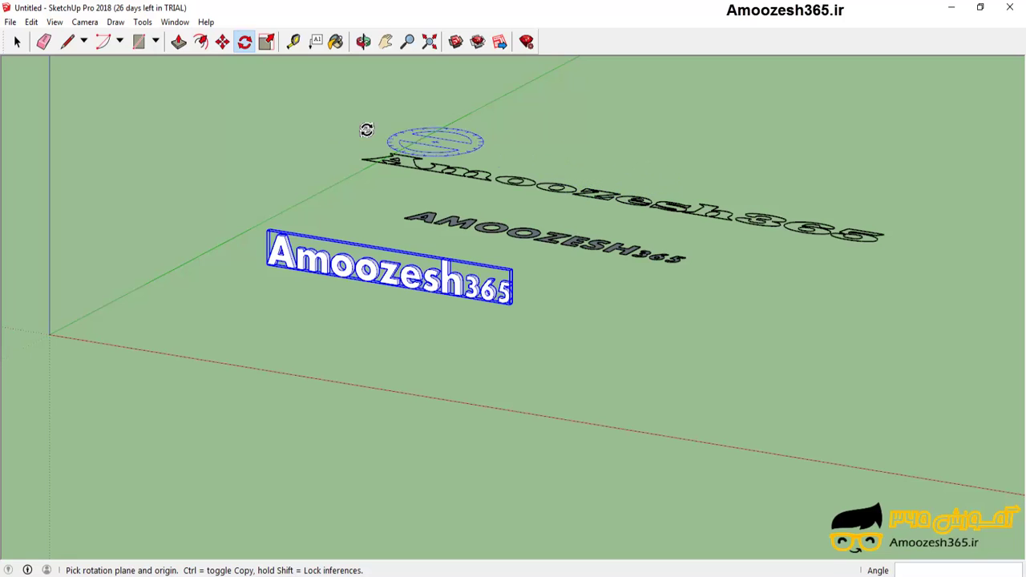
{"action": "left_click", "coordinate": [266, 42]}
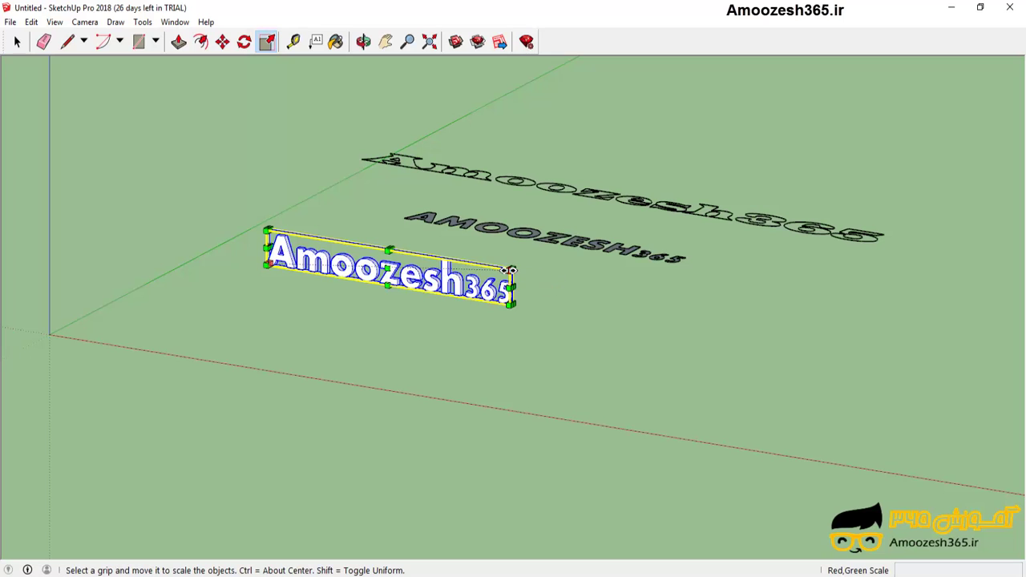
{"action": "mouse_move", "coordinate": [515, 268]}
{"action": "left_mouse_down"}
{"action": "mouse_move", "coordinate": [746, 255]}
{"action": "mouse_move", "coordinate": [405, 335]}
{"action": "mouse_move", "coordinate": [400, 327]}
{"action": "left_mouse_up"}
{"action": "key", "text": "ctrl+z"}
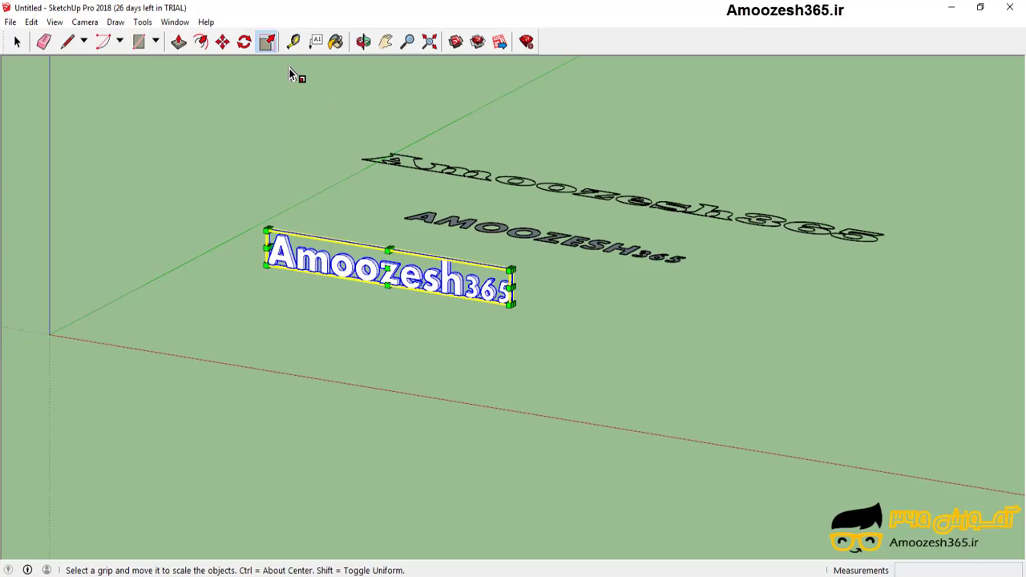
{"action": "left_click", "coordinate": [17, 44]}
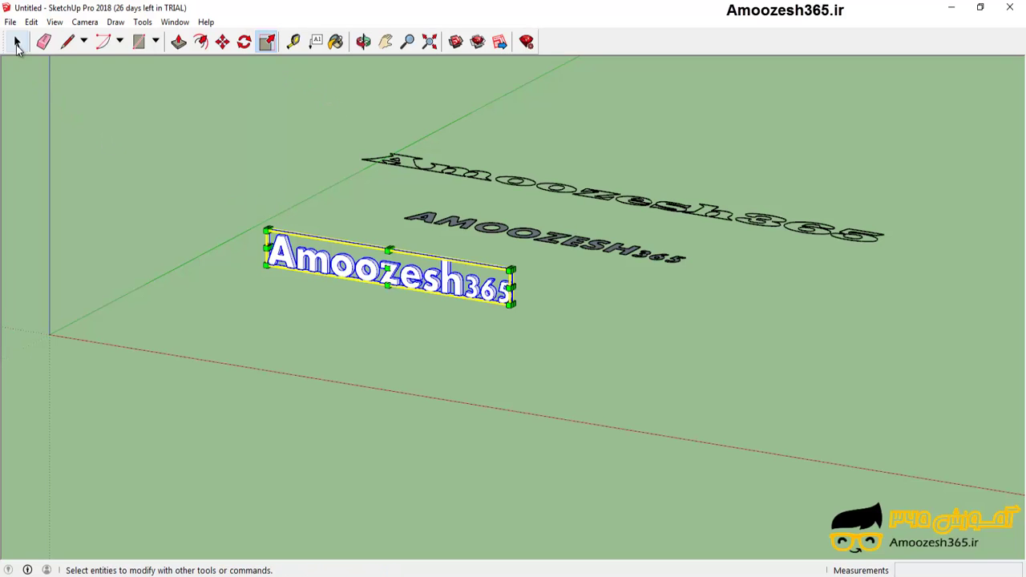
{"action": "left_click", "coordinate": [18, 45]}
{"action": "left_click", "coordinate": [370, 312]}
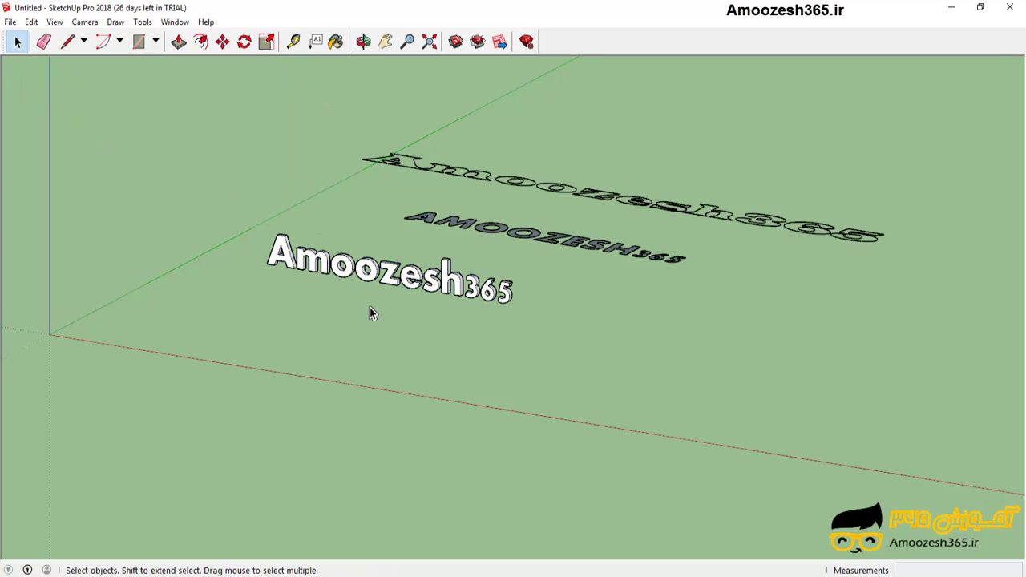
{"action": "left_click", "coordinate": [363, 277]}
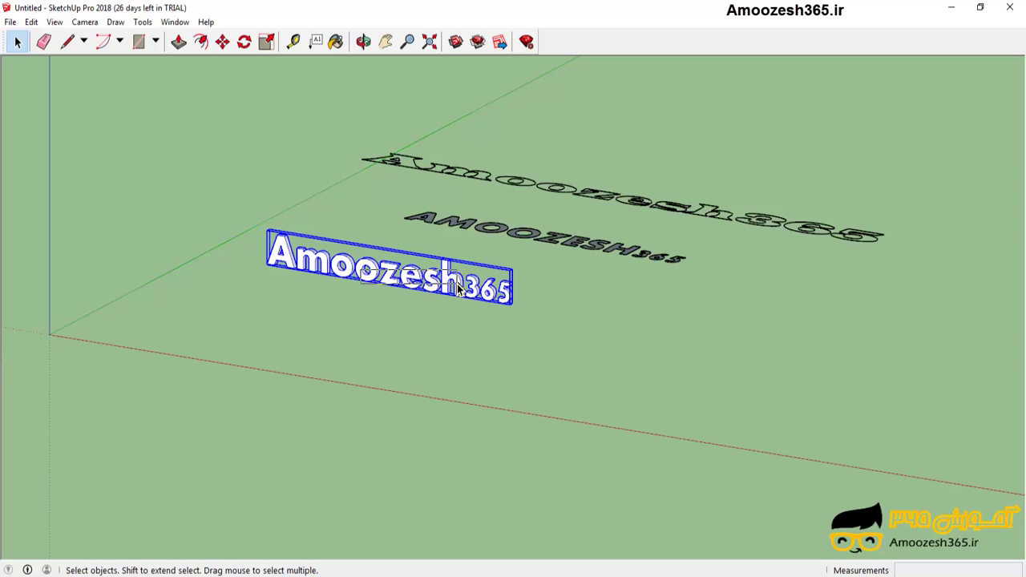
{"action": "left_click", "coordinate": [486, 345]}
{"action": "left_click_drag", "start_coordinate": [538, 283], "coordinate": [426, 337]}
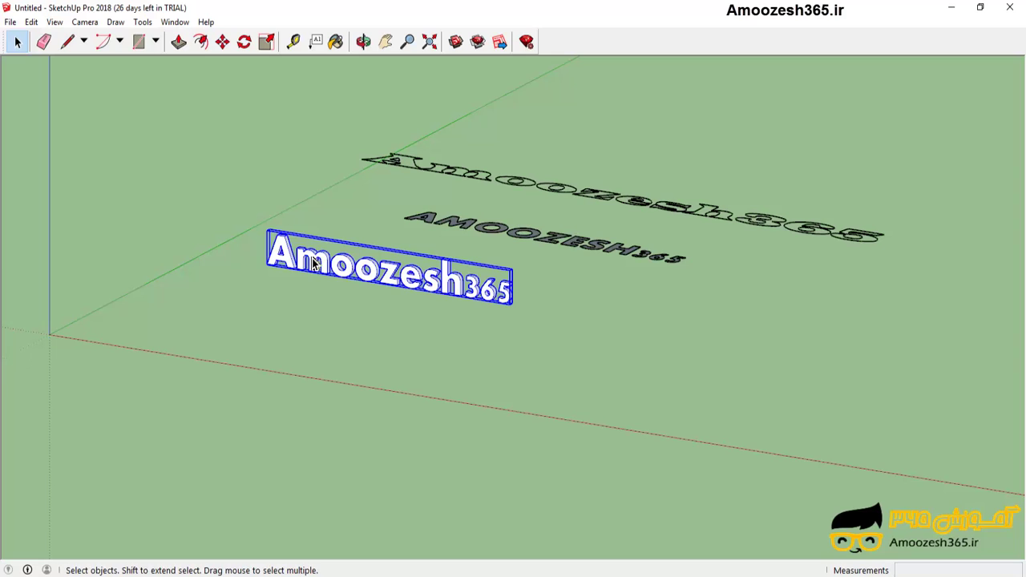
Step: Enter the upright text component's edit mode and select the whole first 'o' letter
{"action": "double_click", "coordinate": [350, 264]}
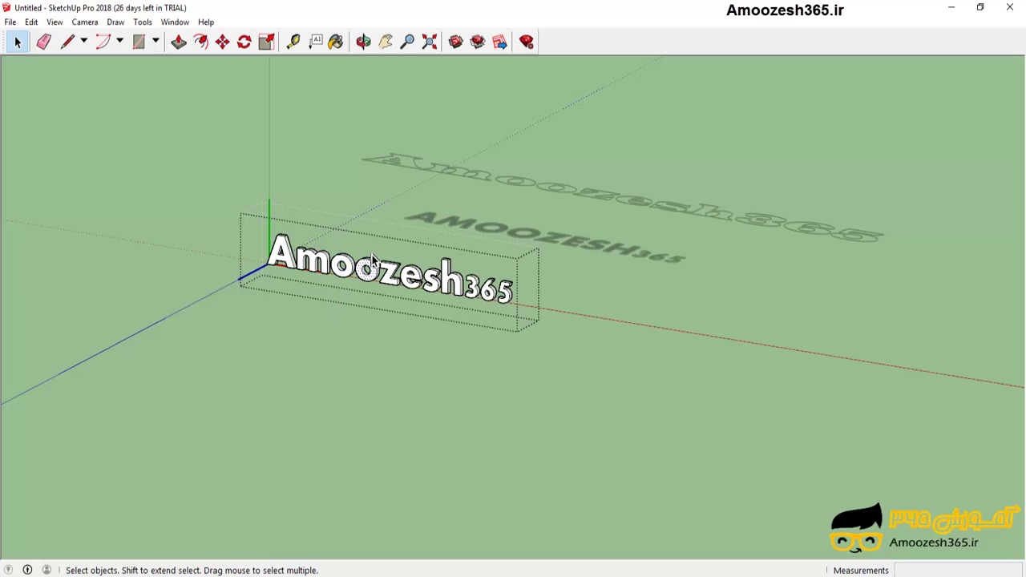
{"action": "left_click", "coordinate": [343, 264]}
{"action": "left_click", "coordinate": [370, 280]}
{"action": "left_click", "coordinate": [369, 276]}
{"action": "scroll", "coordinate": [355, 287], "scroll_direction": "up", "scroll_amount": 2}
{"action": "scroll", "coordinate": [361, 276], "scroll_direction": "up", "scroll_amount": 2}
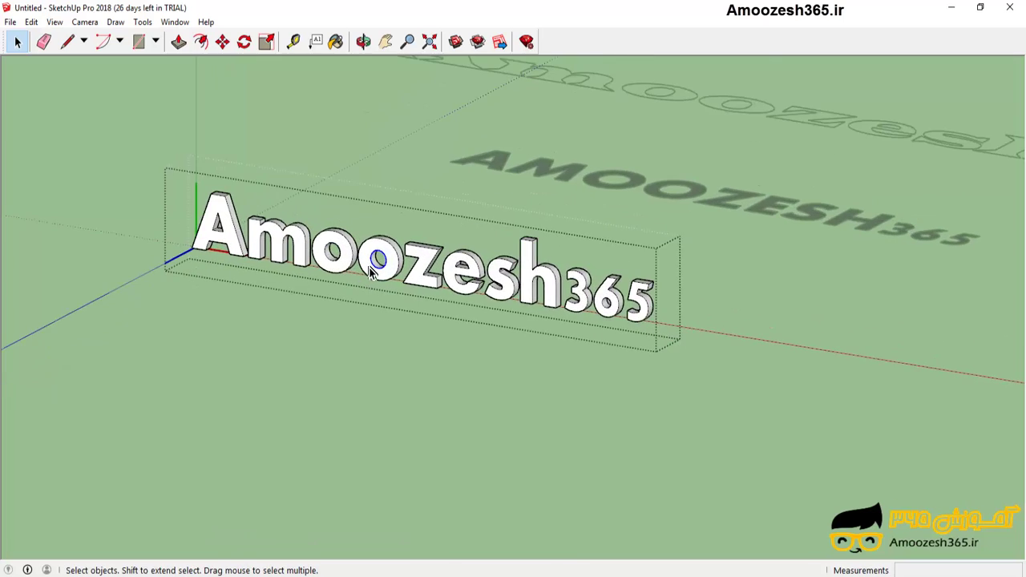
{"action": "scroll", "coordinate": [368, 272], "scroll_direction": "up", "scroll_amount": 4}
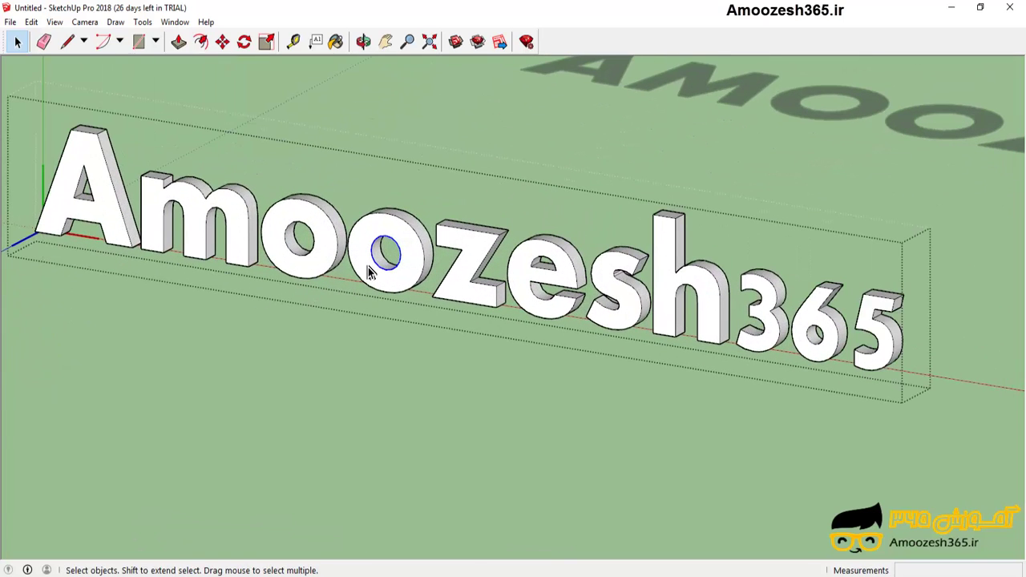
{"action": "triple_click", "coordinate": [319, 259]}
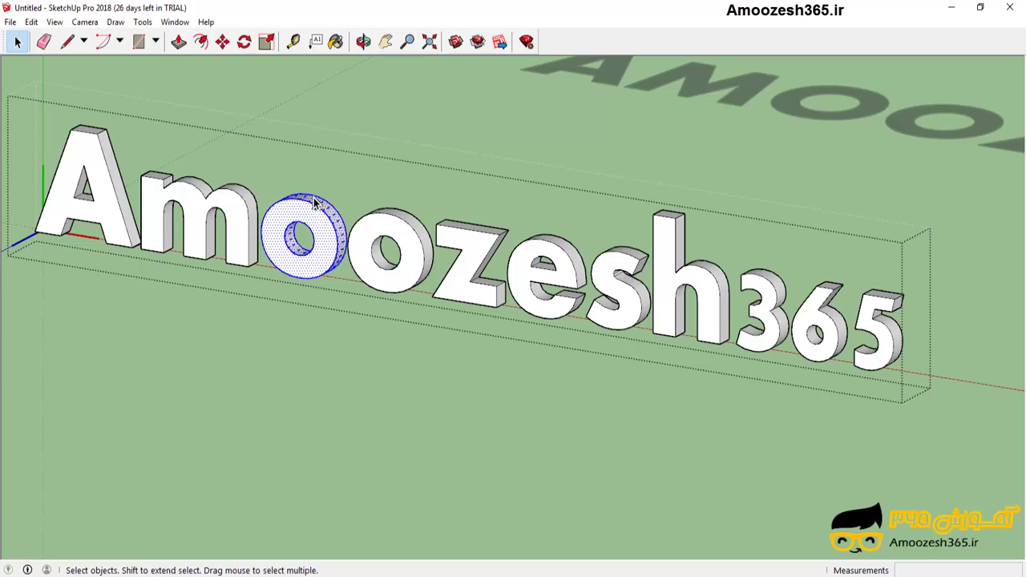
Step: Raise the first o of Amoozesh365 above the rest of the word
{"action": "left_click", "coordinate": [222, 40]}
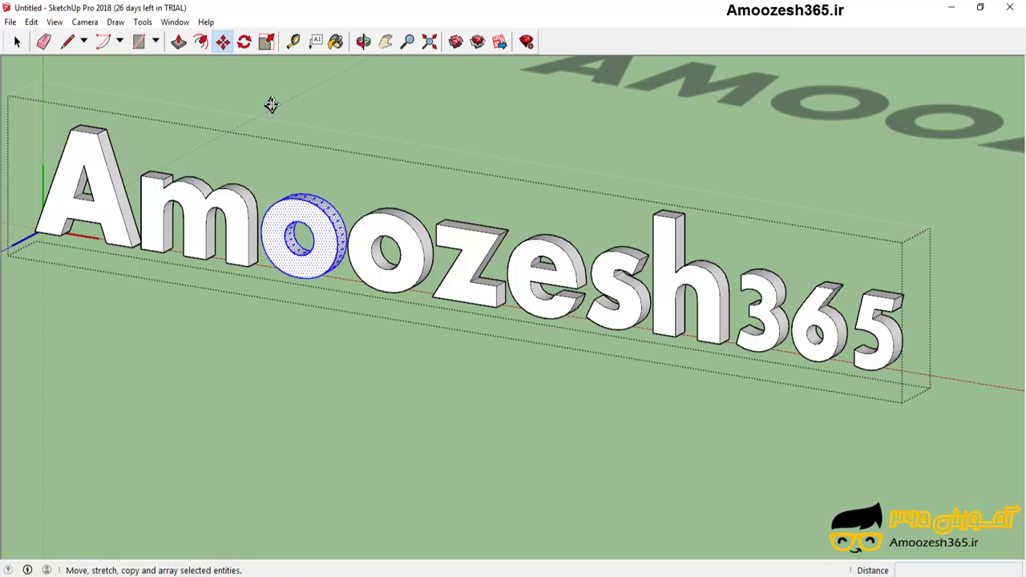
{"action": "left_click", "coordinate": [301, 231]}
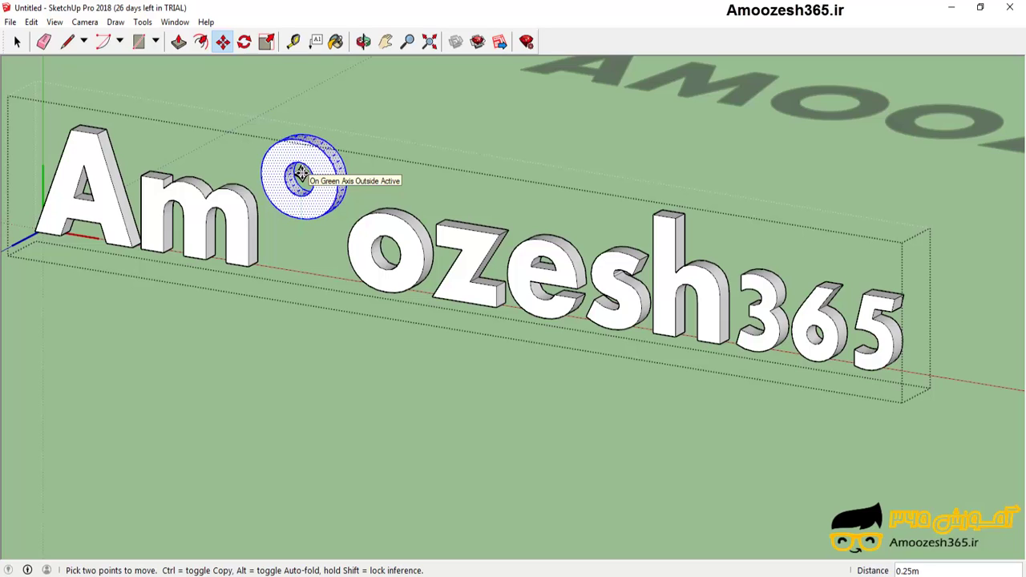
{"action": "left_click", "coordinate": [302, 169]}
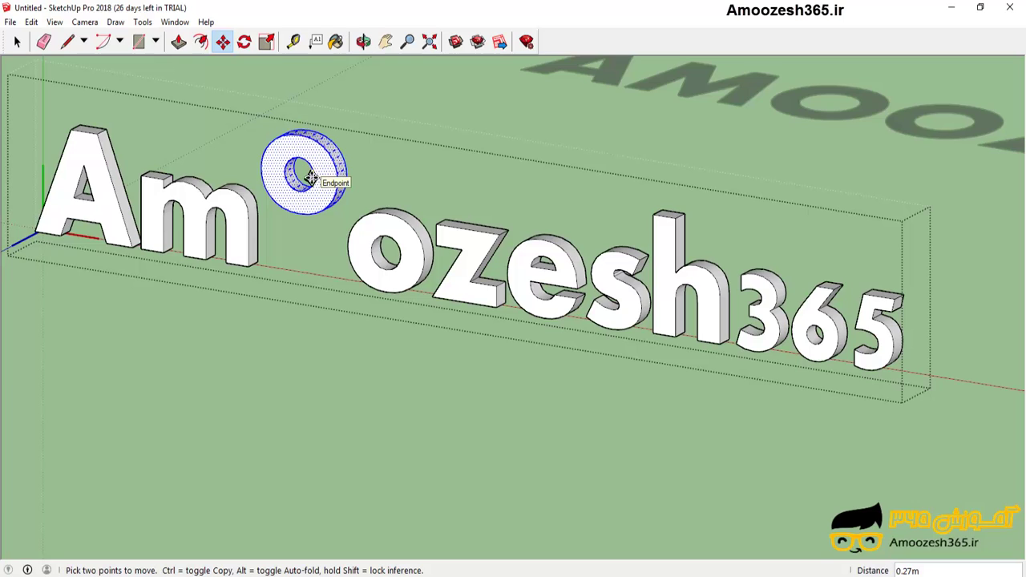
{"action": "left_click", "coordinate": [17, 44]}
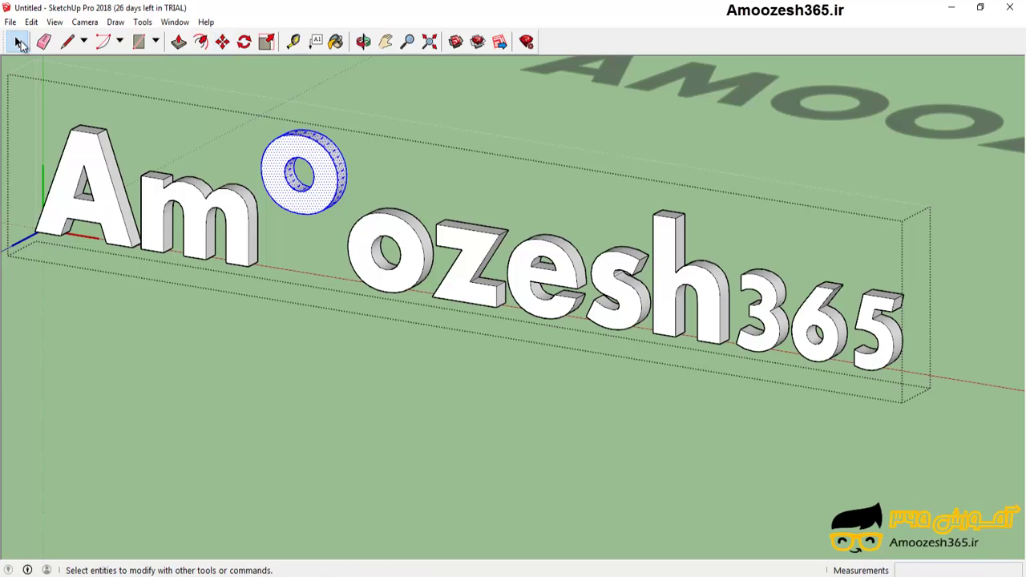
{"action": "left_click", "coordinate": [473, 106]}
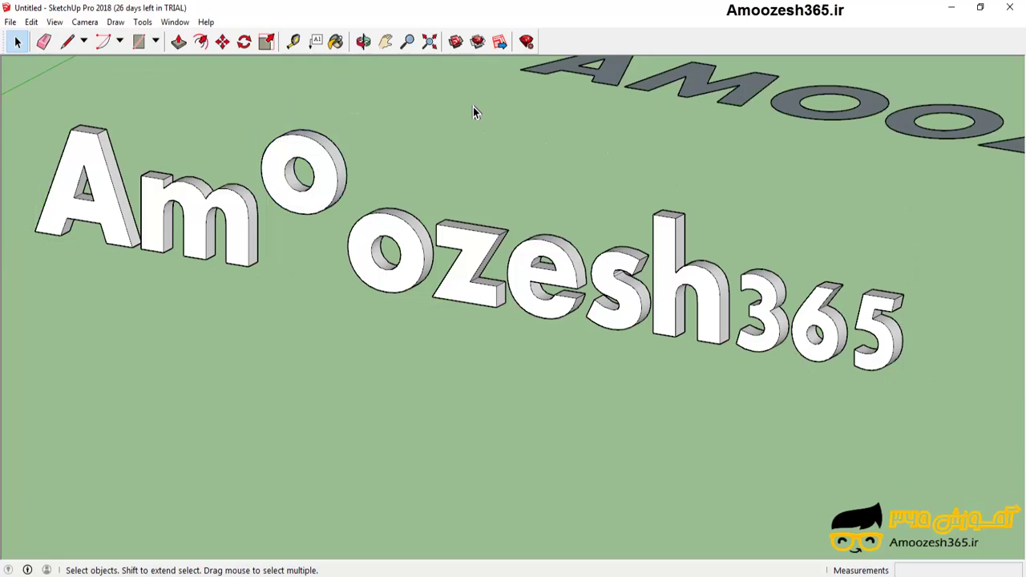
Step: Inside the text group, drop the second o slightly lower than the other letters
{"action": "double_click", "coordinate": [384, 280]}
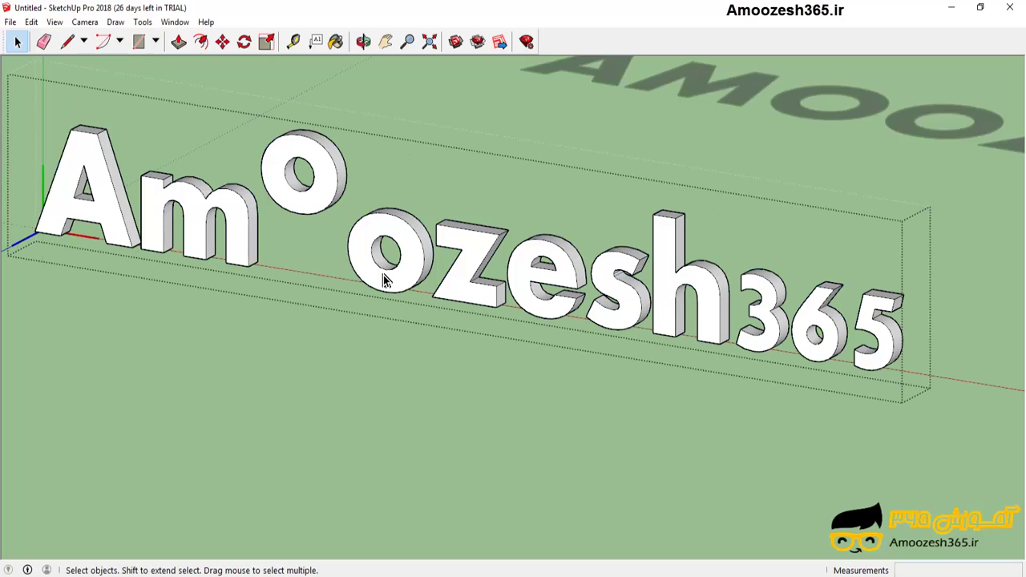
{"action": "left_click", "coordinate": [384, 279]}
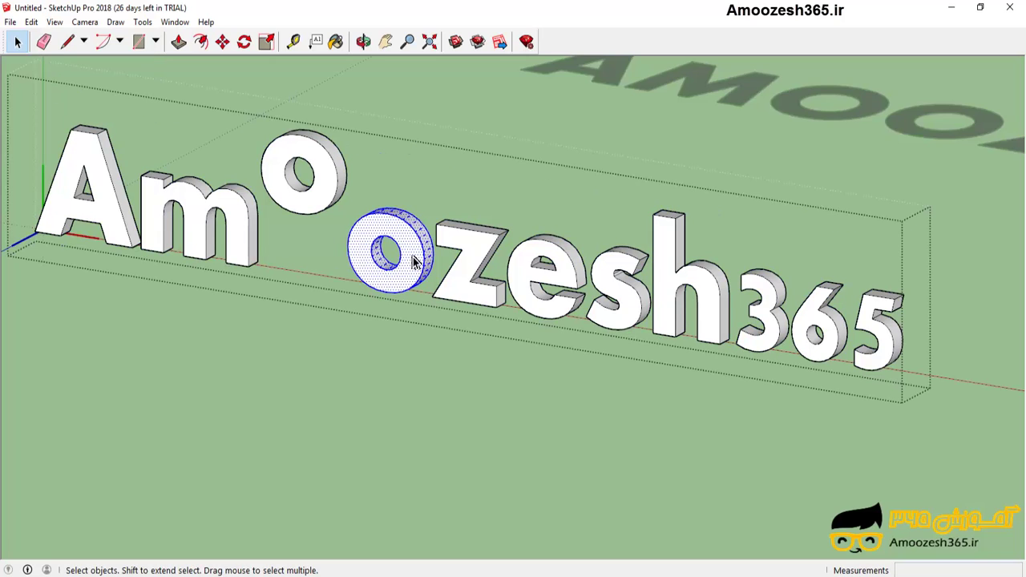
{"action": "left_click", "coordinate": [222, 41]}
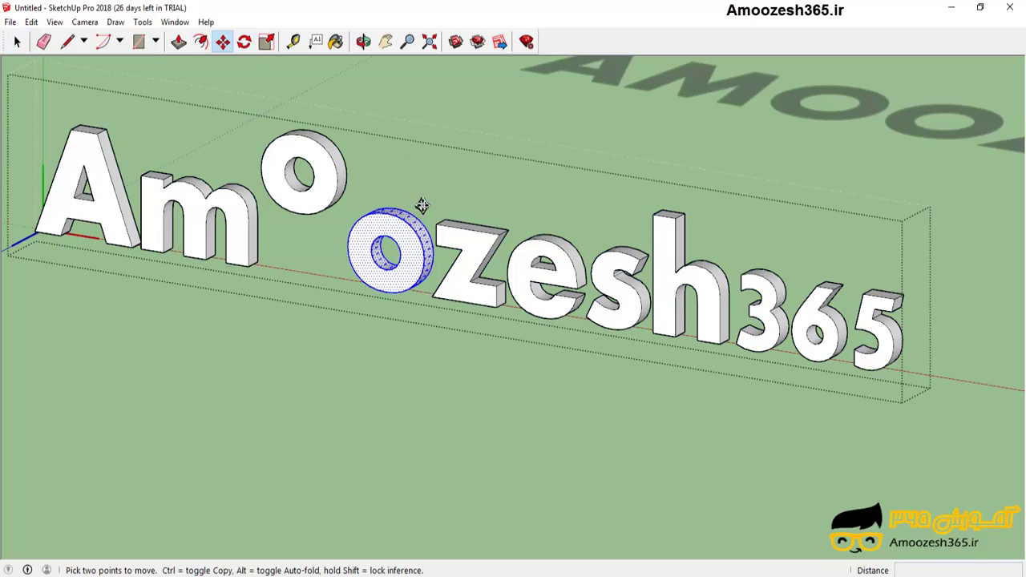
{"action": "left_click", "coordinate": [409, 243]}
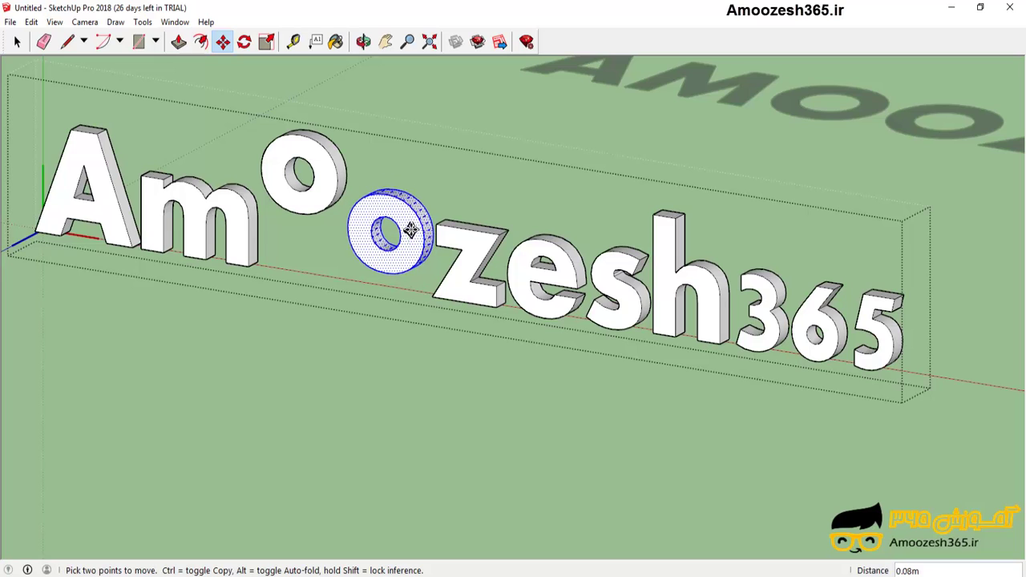
{"action": "left_click", "coordinate": [413, 226]}
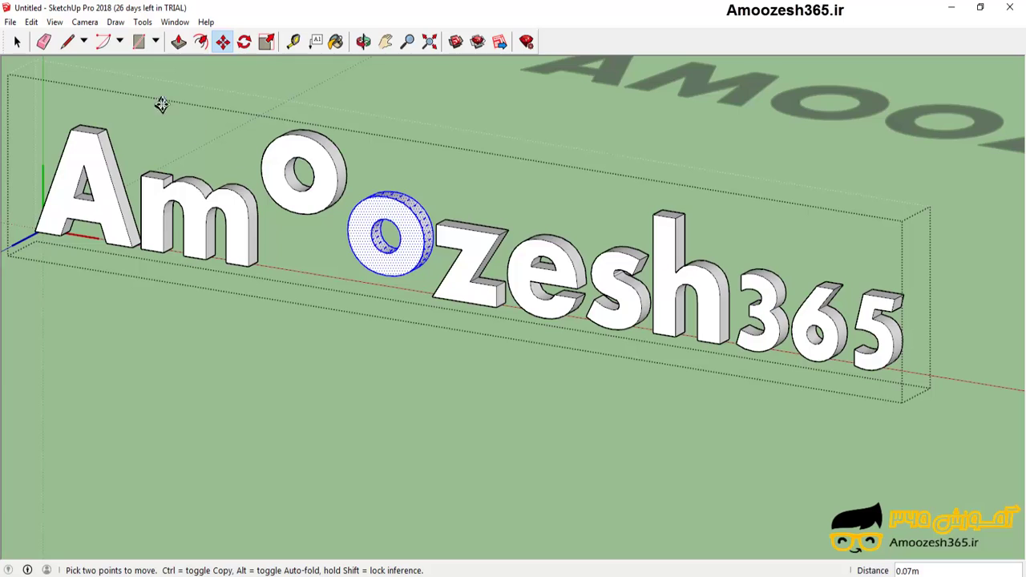
{"action": "left_click", "coordinate": [17, 41]}
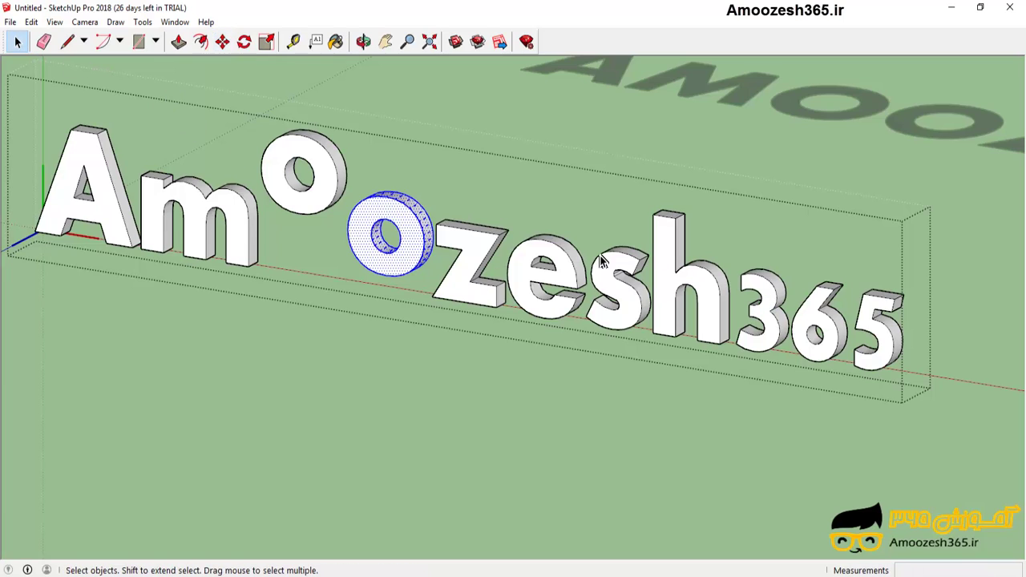
Step: Lift the 3 of 365 above the line like a superscript, then select the 6
{"action": "left_click", "coordinate": [773, 335]}
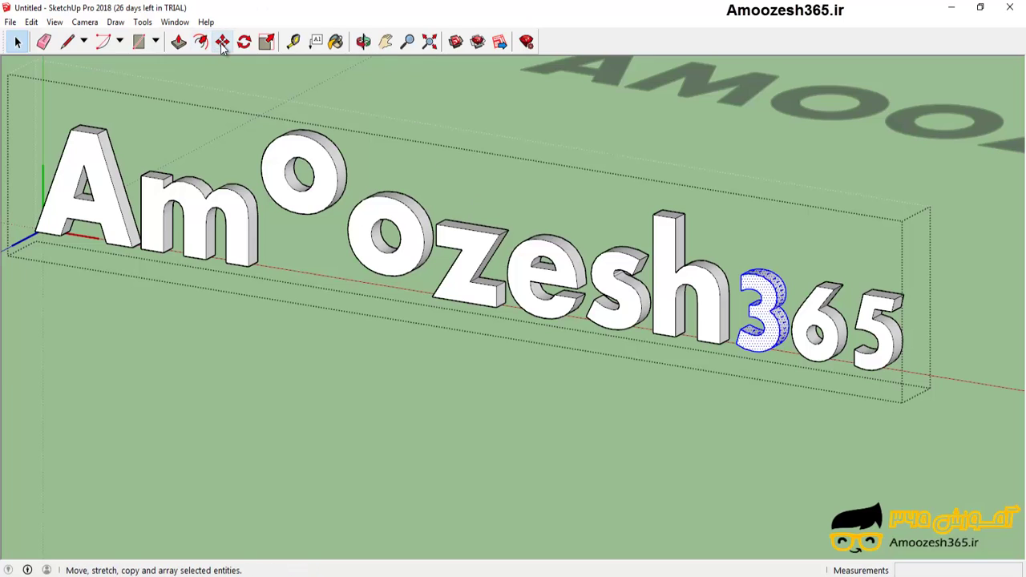
{"action": "left_click", "coordinate": [223, 43]}
{"action": "left_click", "coordinate": [772, 317]}
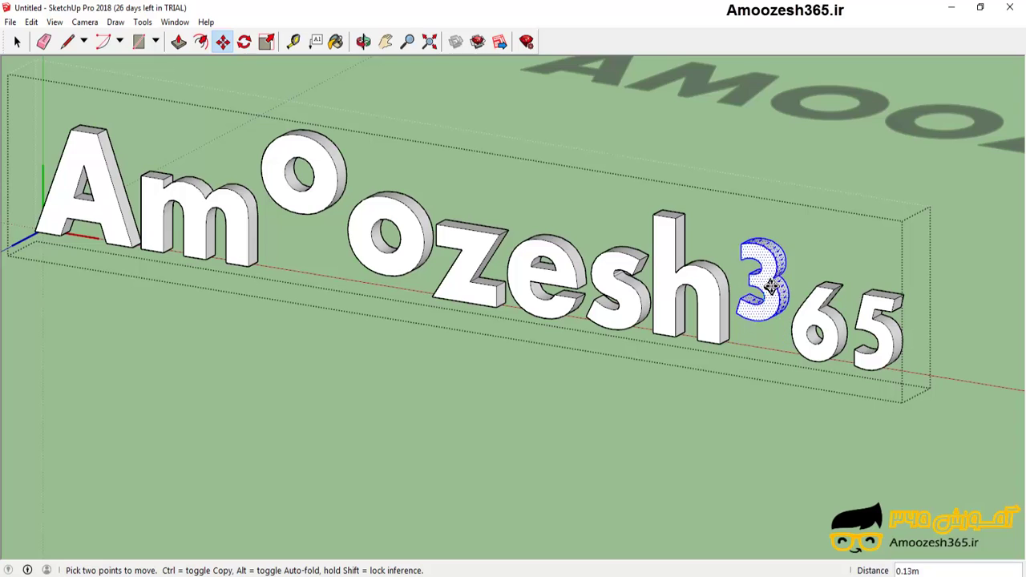
{"action": "left_click", "coordinate": [769, 242]}
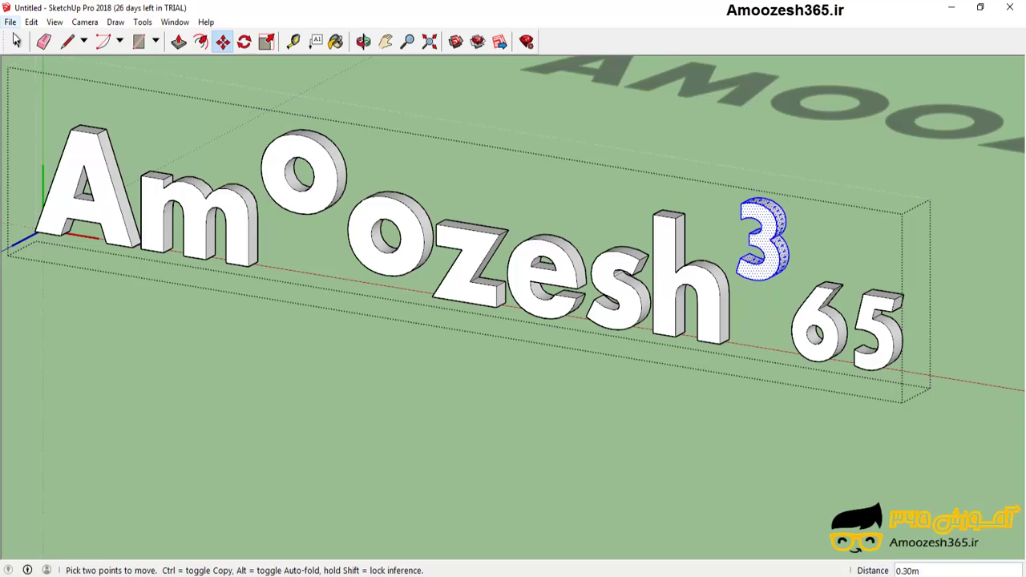
{"action": "left_click", "coordinate": [16, 40]}
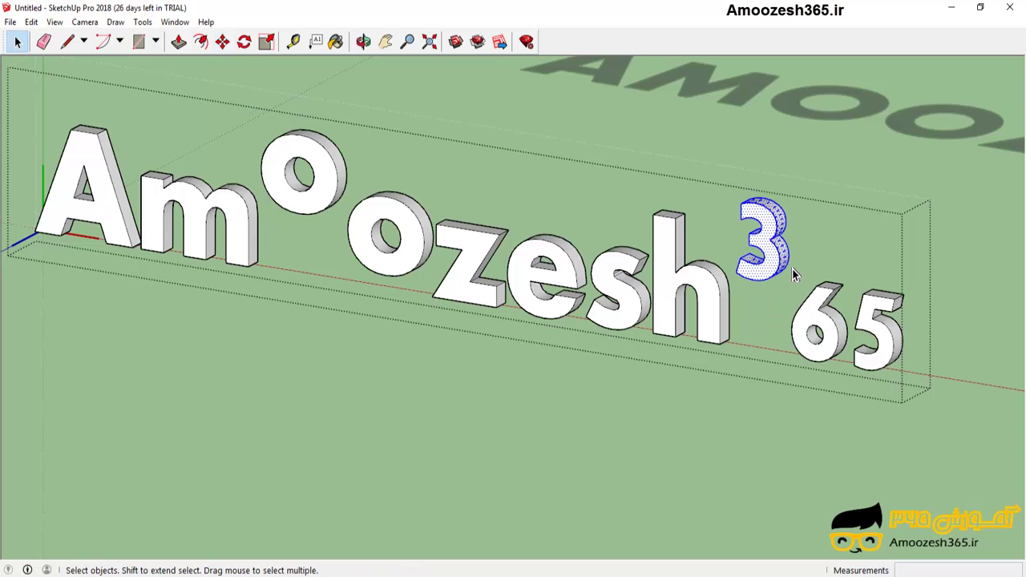
{"action": "left_click", "coordinate": [834, 317]}
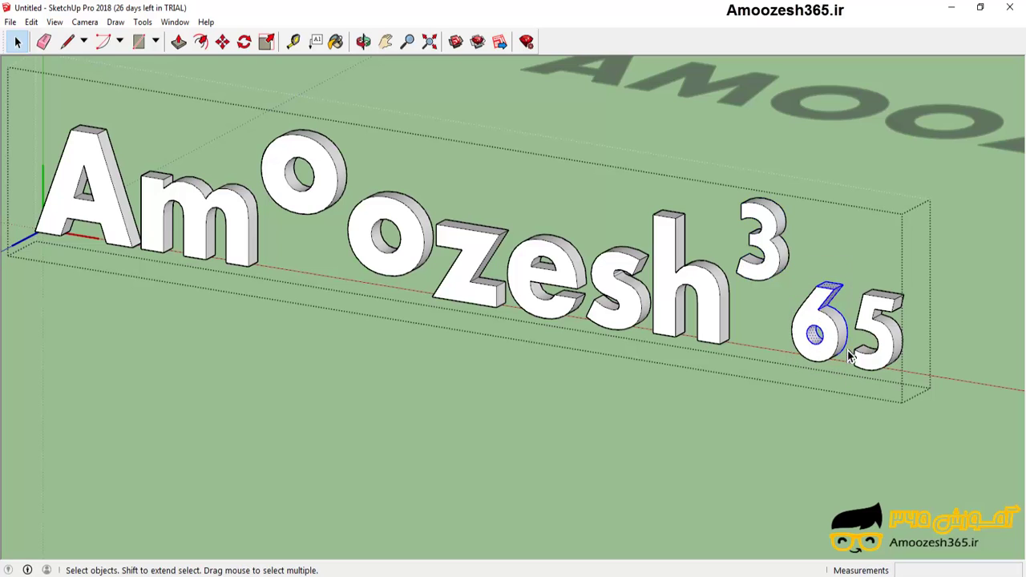
{"action": "left_click_drag", "start_coordinate": [790, 240], "coordinate": [849, 392]}
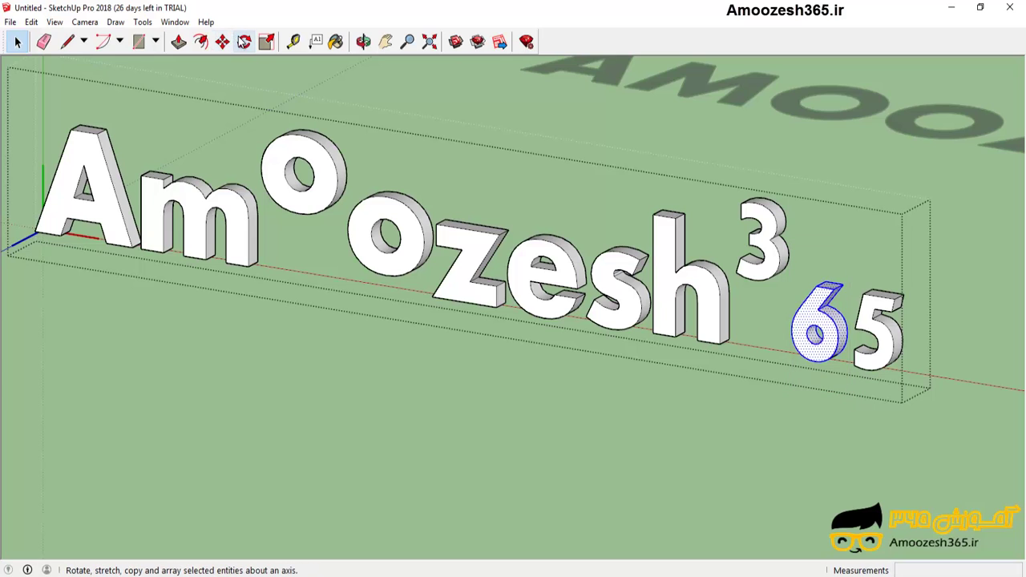
Step: Rotate the 6 of 365 by 15 degrees around a centre placed on the digit
{"action": "left_click", "coordinate": [242, 40]}
{"action": "left_click", "coordinate": [242, 40]}
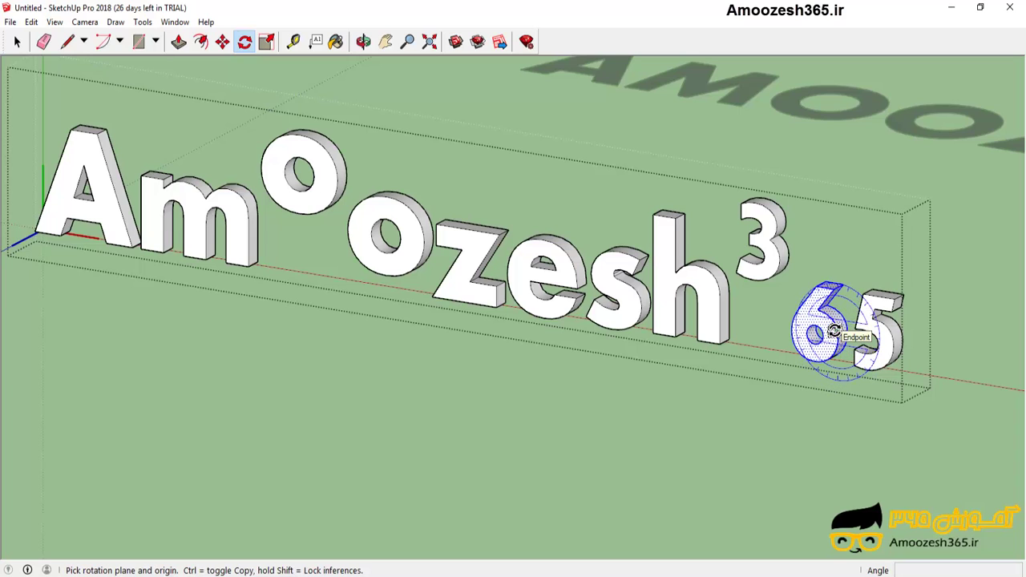
{"action": "left_click", "coordinate": [830, 336]}
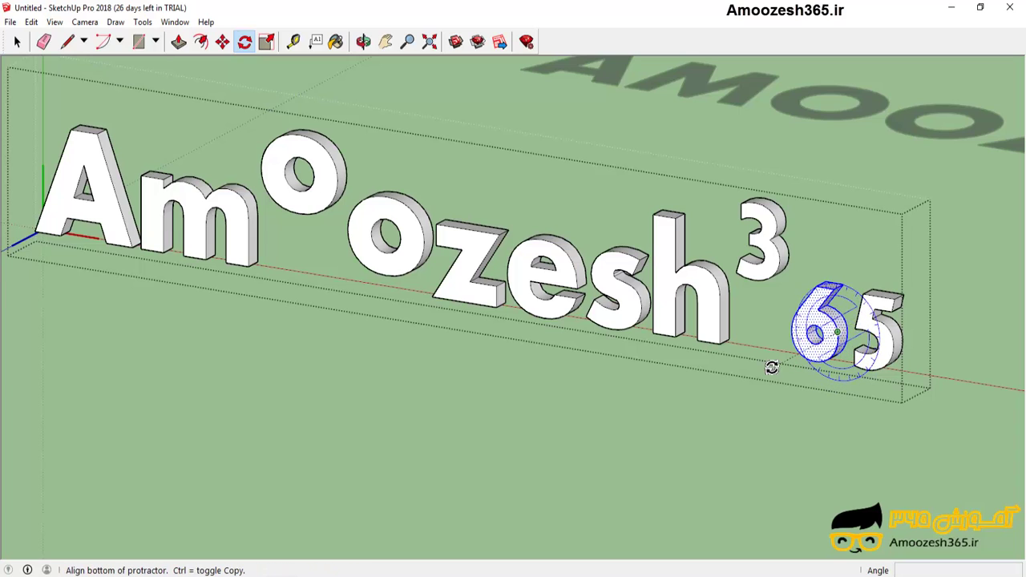
{"action": "left_click", "coordinate": [675, 304]}
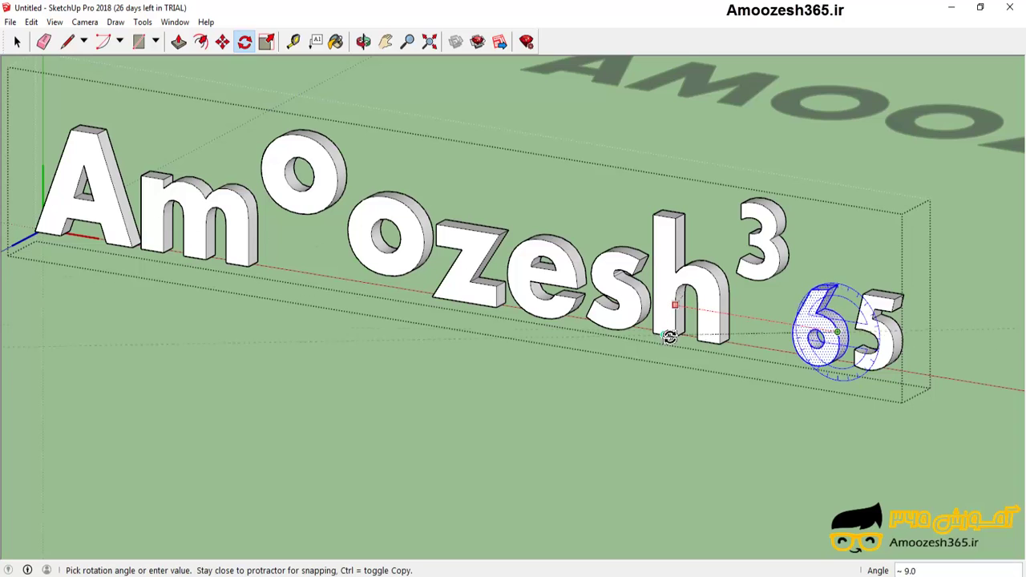
{"action": "left_click", "coordinate": [793, 309]}
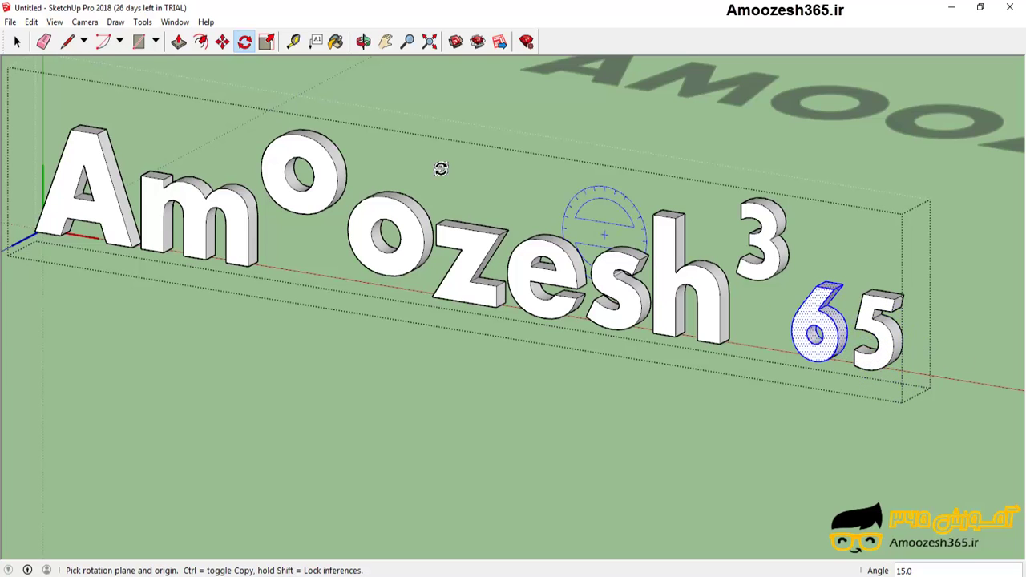
{"action": "left_click", "coordinate": [18, 44]}
{"action": "left_click", "coordinate": [18, 46]}
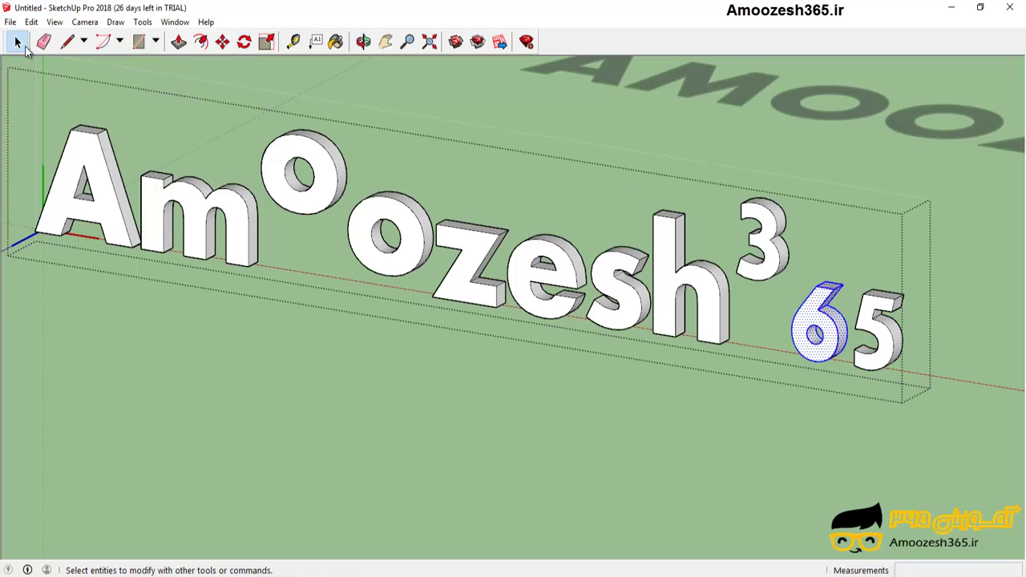
Step: Scale the 5 of 365 up by 1.85 from its corner grip, then exit the text group
{"action": "left_click", "coordinate": [880, 337]}
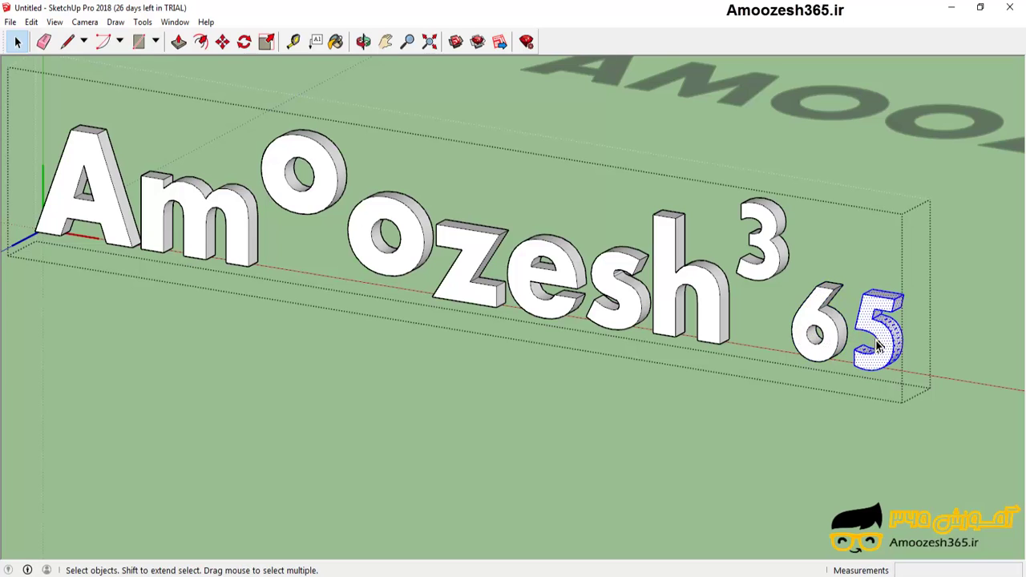
{"action": "left_click", "coordinate": [266, 45]}
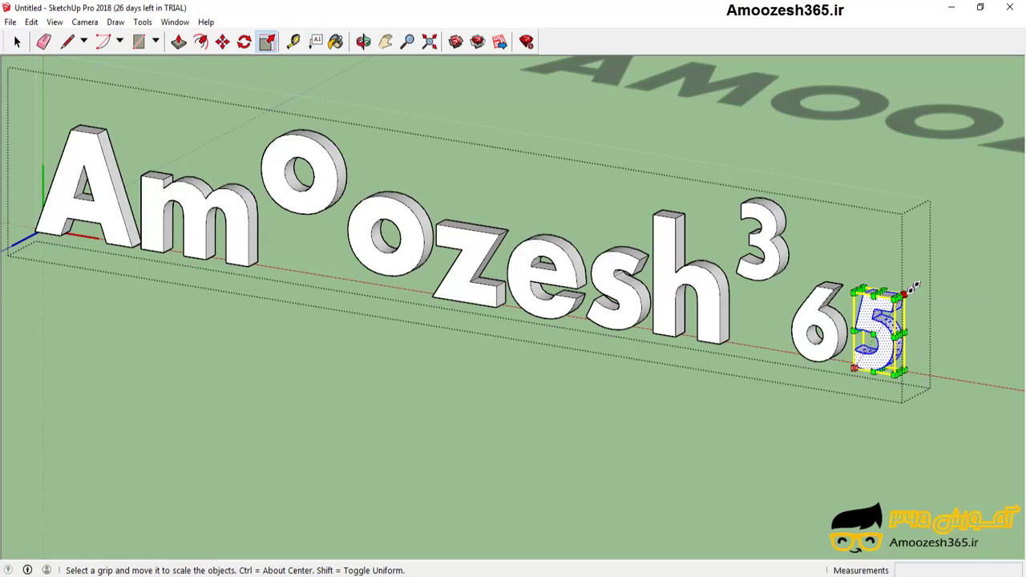
{"action": "left_click_drag", "start_coordinate": [905, 295], "coordinate": [970, 230]}
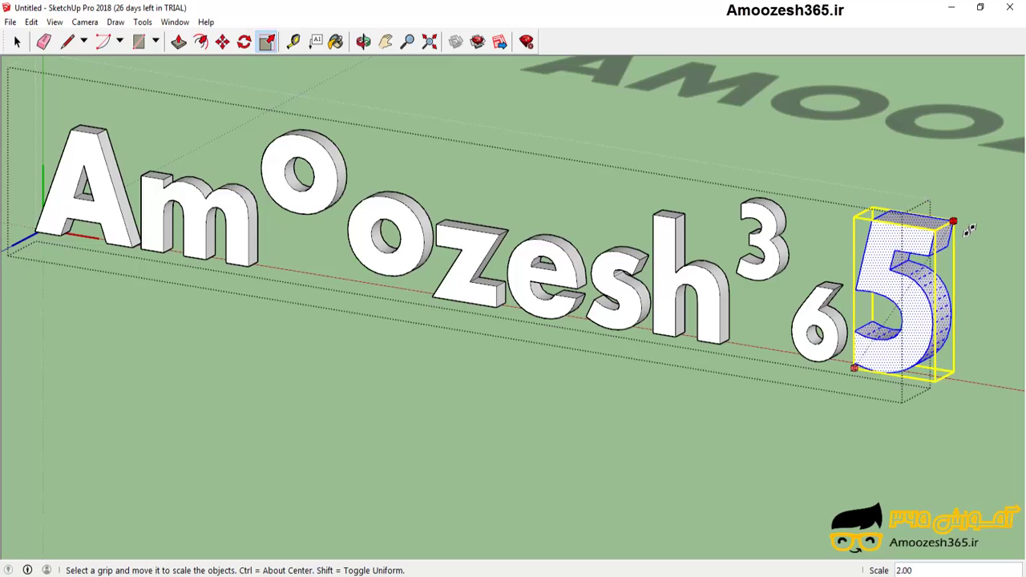
{"action": "left_click_drag", "start_coordinate": [964, 235], "coordinate": [959, 243]}
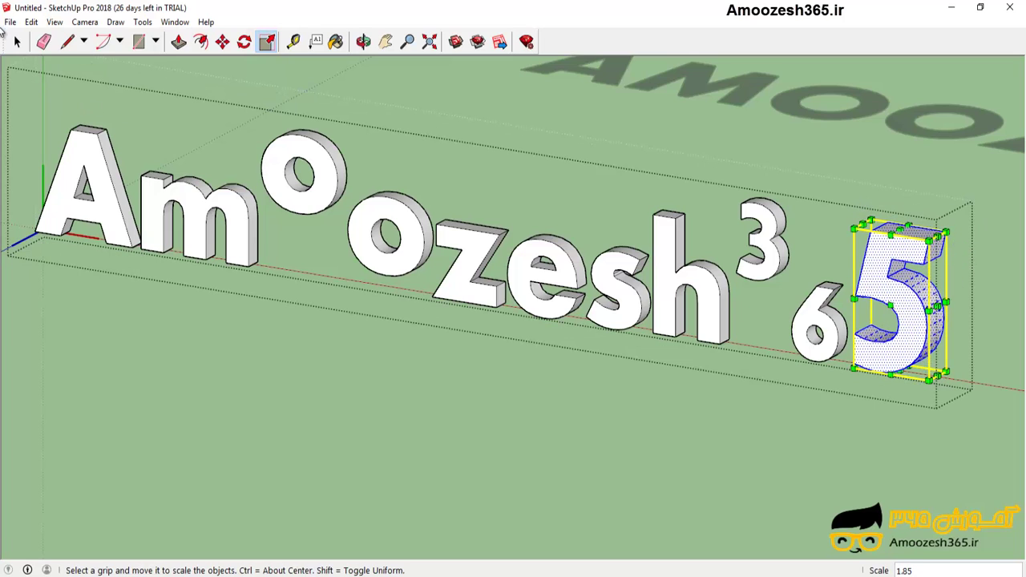
{"action": "left_click", "coordinate": [14, 42]}
{"action": "left_click", "coordinate": [15, 42]}
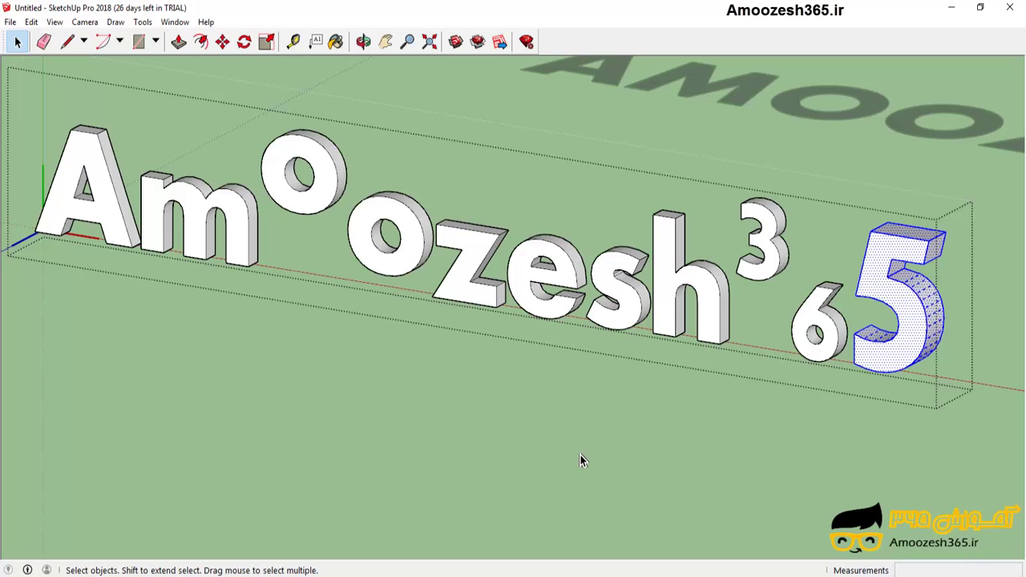
{"action": "left_click", "coordinate": [538, 450]}
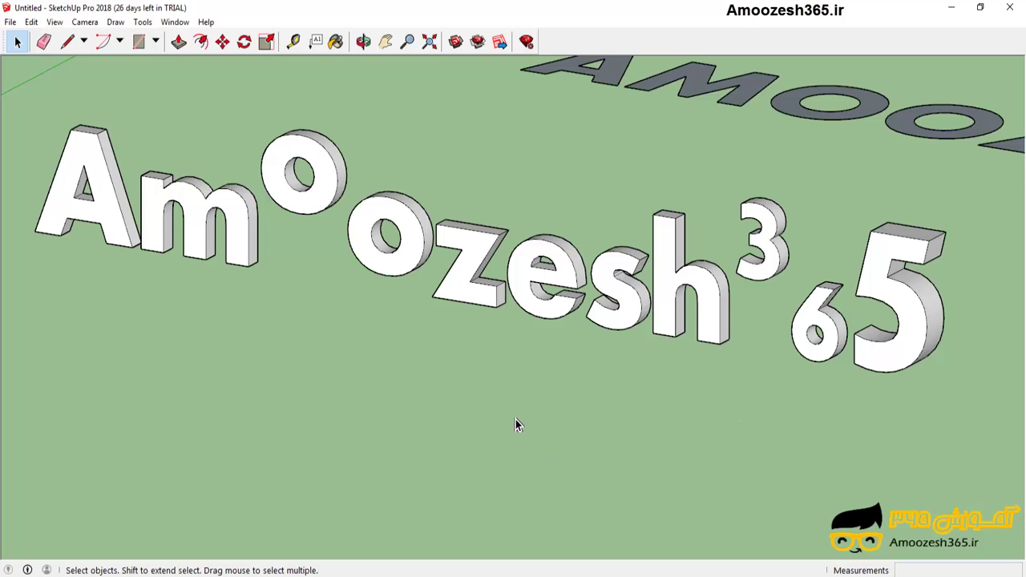
Step: Move the upright Amoozesh365 text group to a new spot in front of the flat versions
{"action": "scroll", "coordinate": [515, 419], "scroll_direction": "down", "scroll_amount": 5}
{"action": "mouse_move", "coordinate": [604, 450]}
{"action": "middle_mouse_down"}
{"action": "mouse_move", "coordinate": [637, 394]}
{"action": "mouse_move", "coordinate": [648, 328]}
{"action": "middle_mouse_up"}
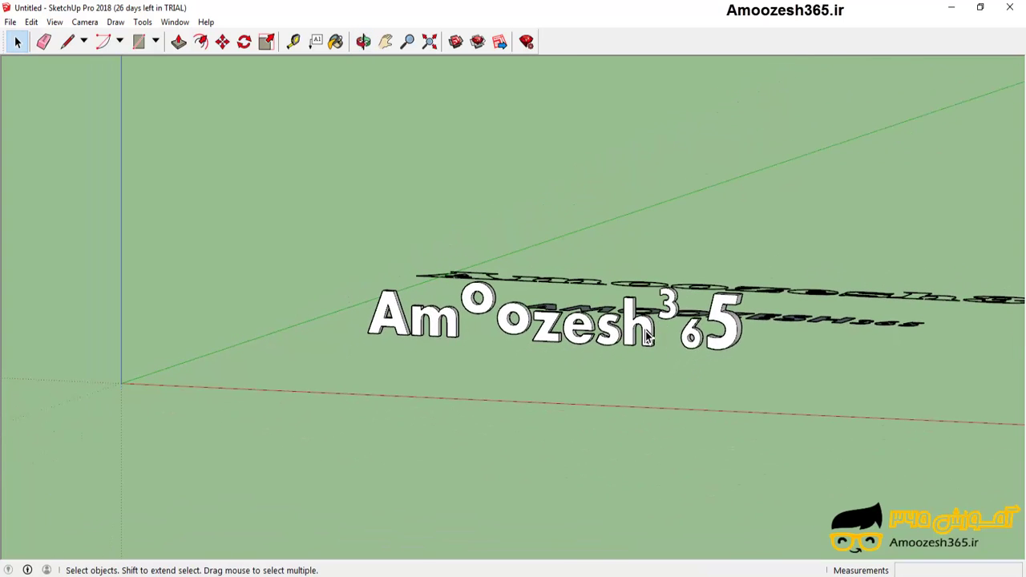
{"action": "left_click", "coordinate": [569, 349]}
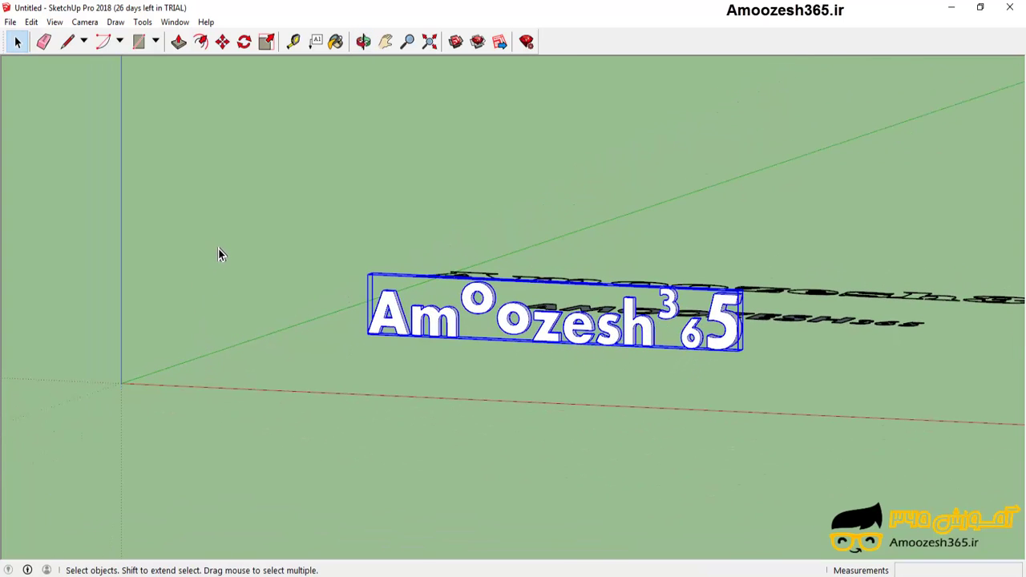
{"action": "left_click", "coordinate": [222, 41]}
{"action": "left_click", "coordinate": [593, 320]}
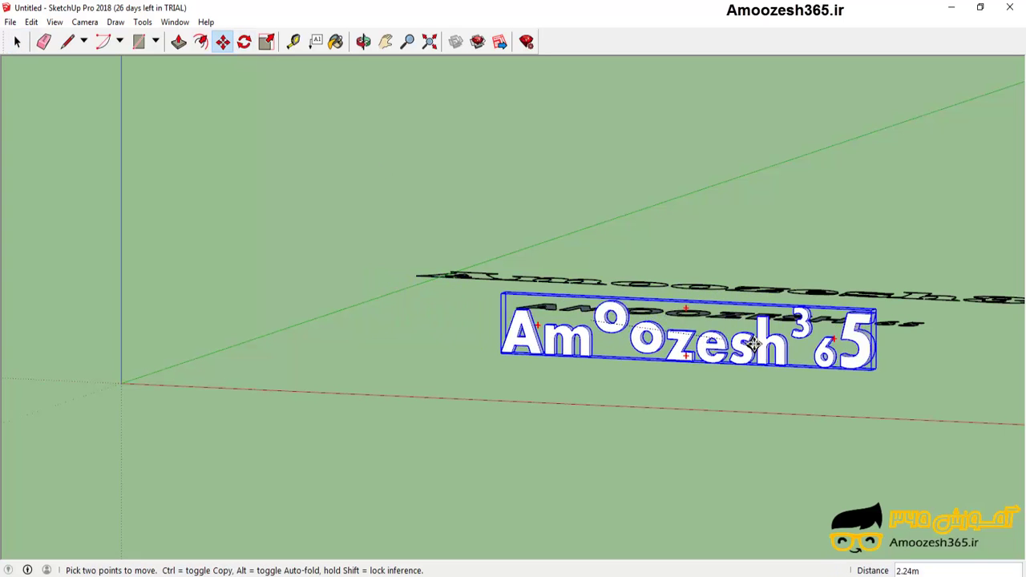
{"action": "left_click", "coordinate": [672, 323]}
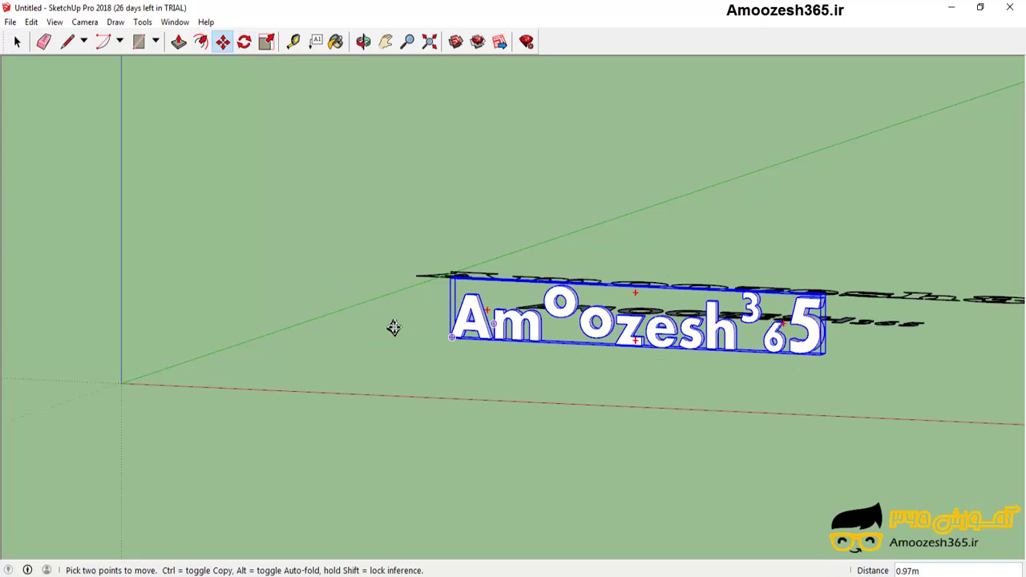
{"action": "left_click", "coordinate": [19, 45]}
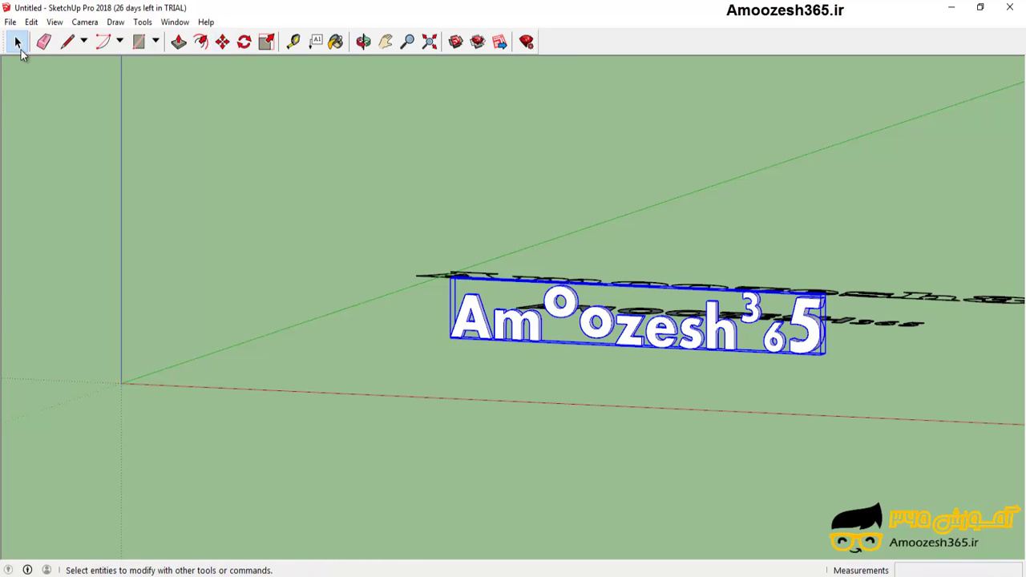
{"action": "left_click", "coordinate": [305, 365]}
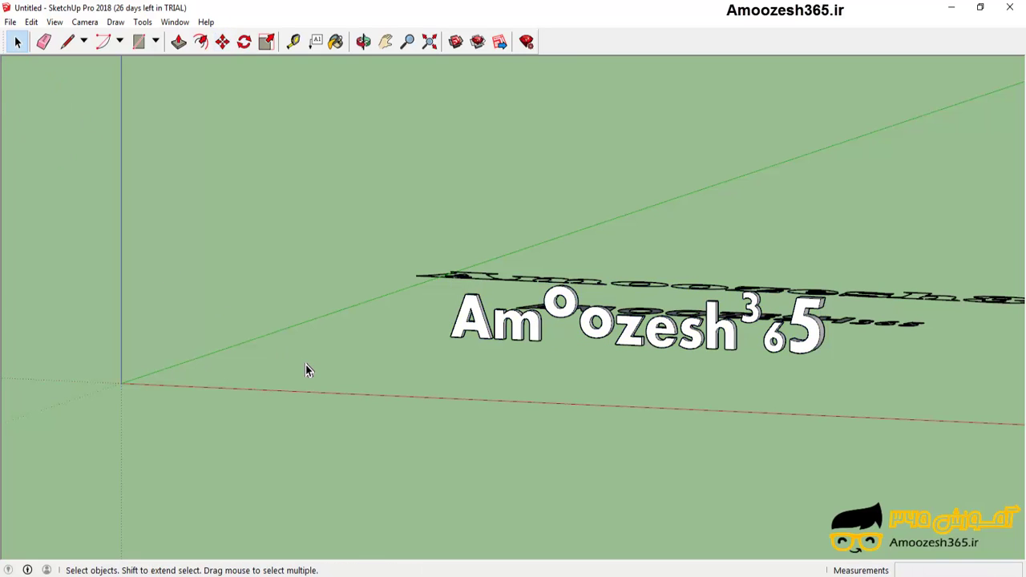